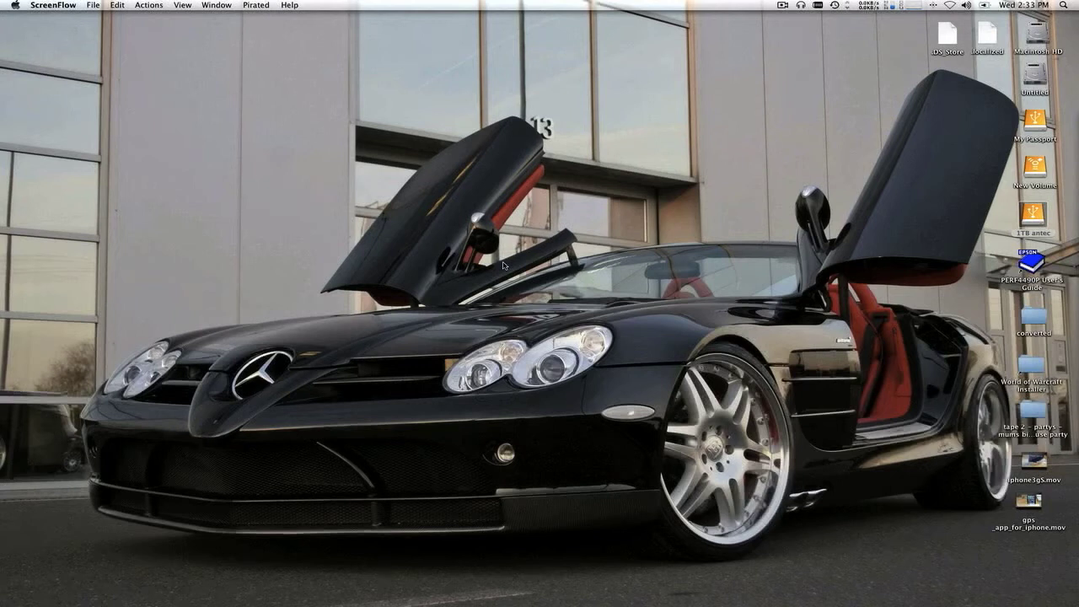
Restore the minimized Safari window showing Paragon's NTFS for Mac OS X 7.0 page from the Dock
mouse_move(2, 150)
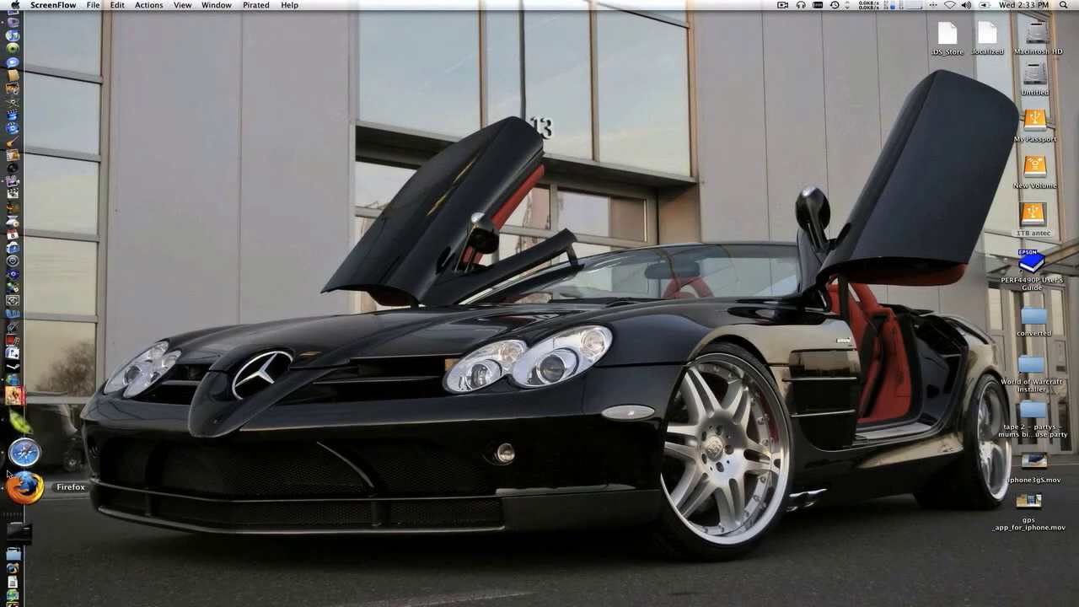
click(19, 531)
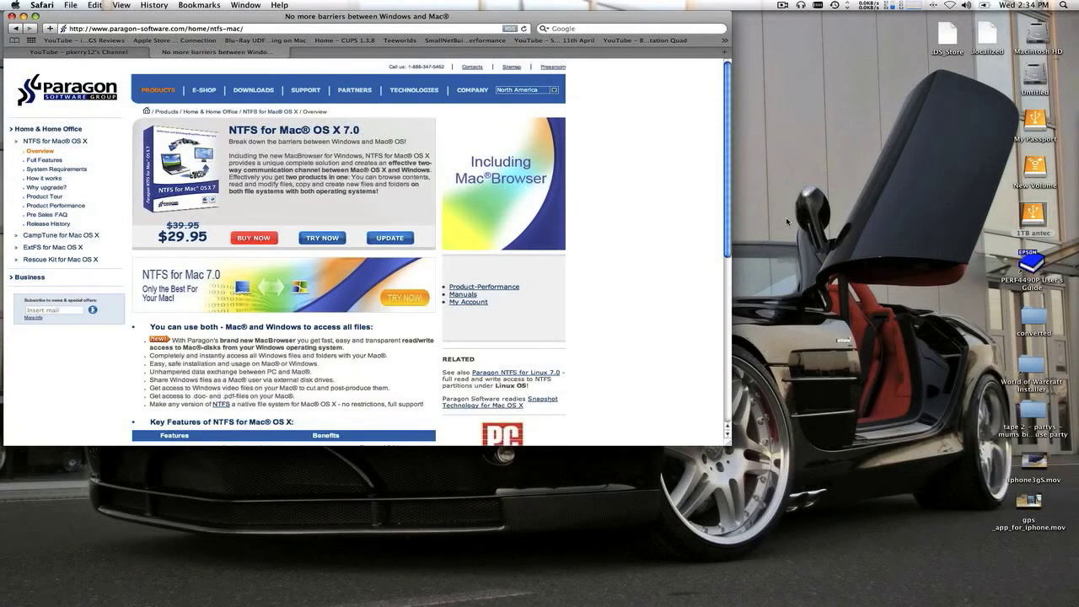
mouse_move(5, 274)
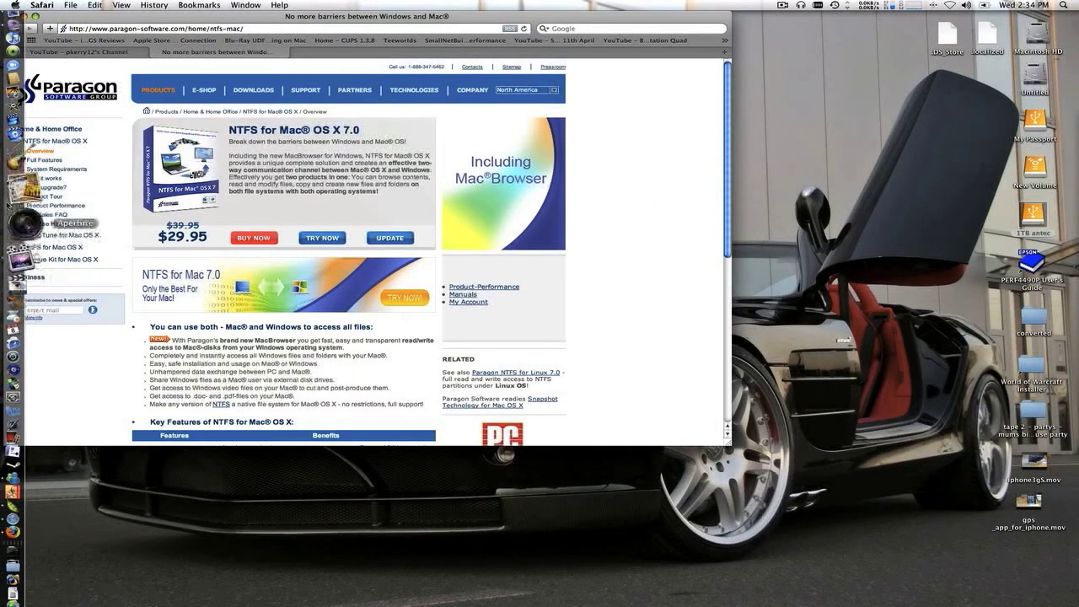
Open a Finder window and navigate into the MyBackups folder on the New Volume drive
click(4, 29)
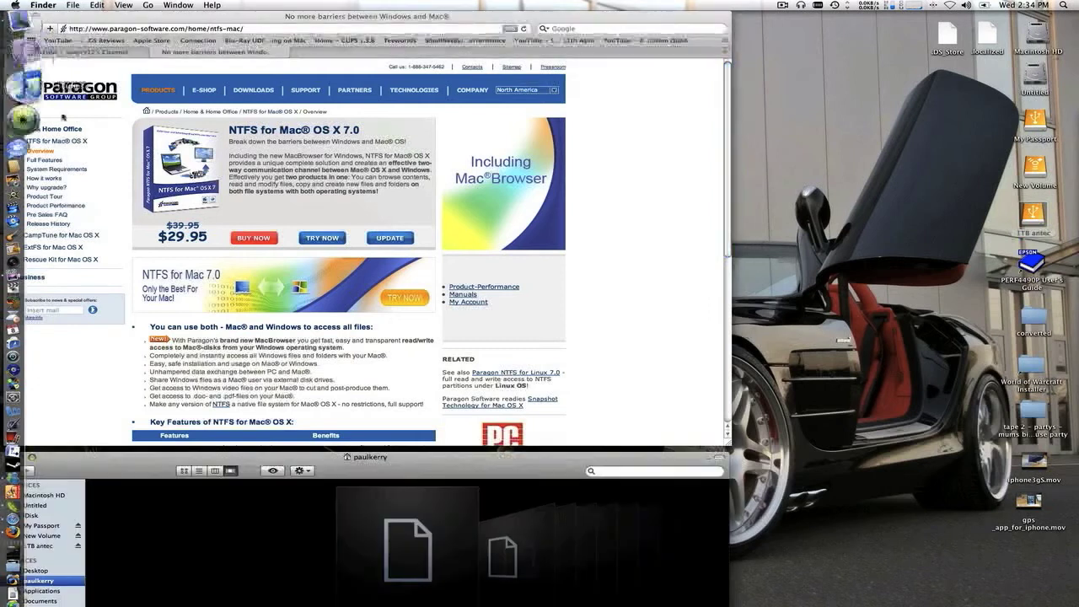
drag(450, 458, 492, 176)
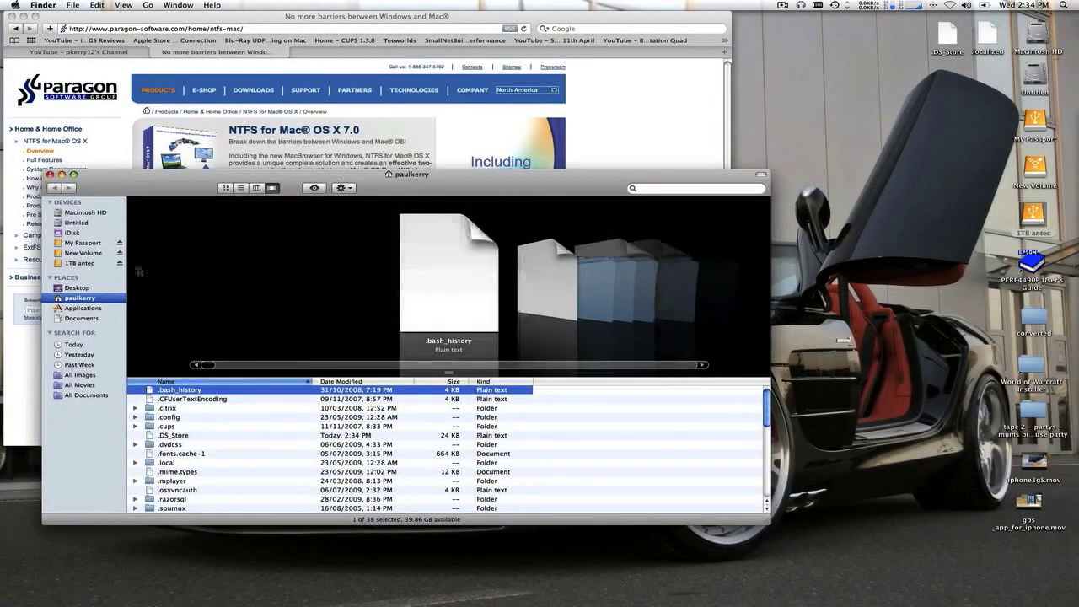
click(94, 253)
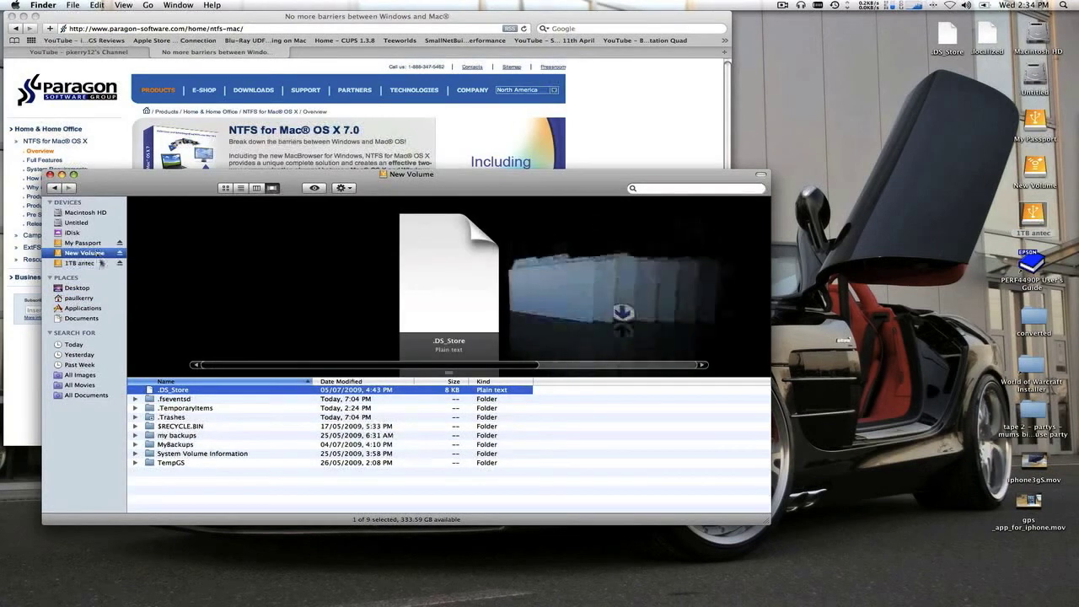
click(168, 437)
click(170, 454)
key(Up)
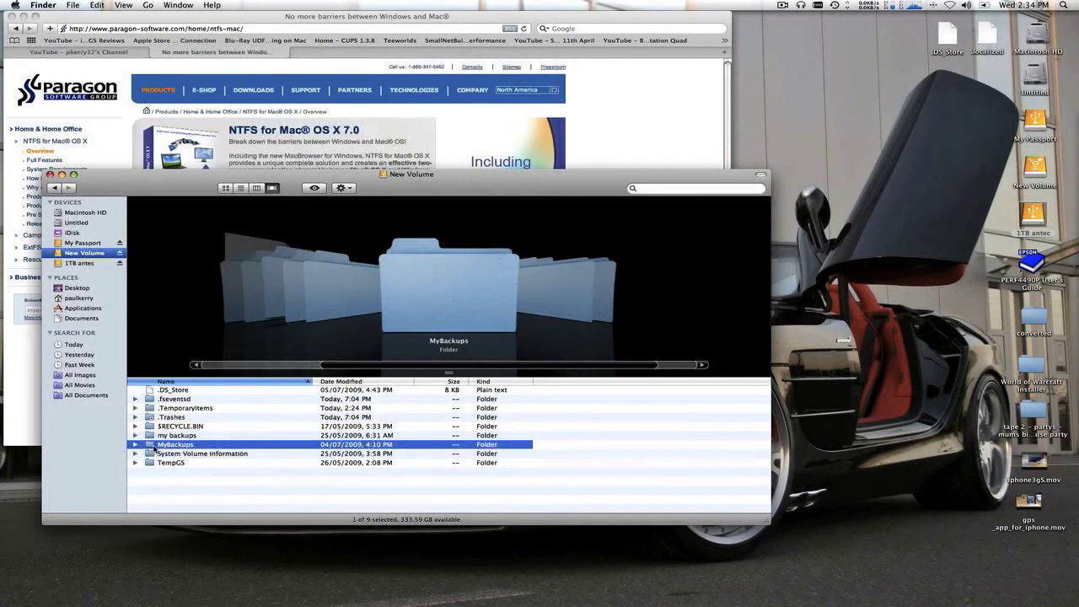
click(154, 454)
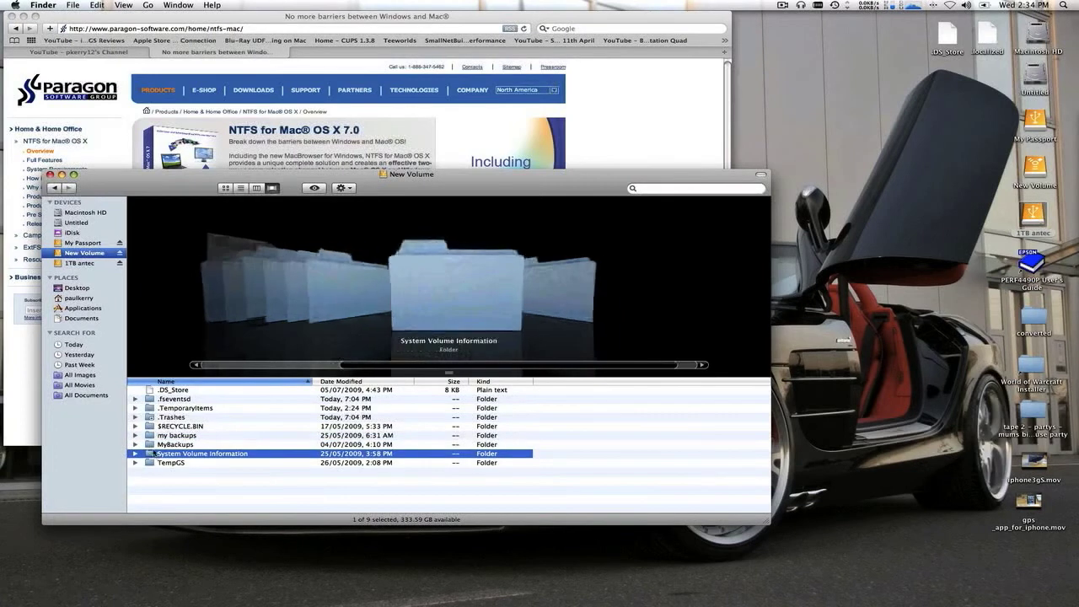
double_click(151, 445)
Add a new untitled folder to the MyBackups folder from the context menu
right_click(166, 442)
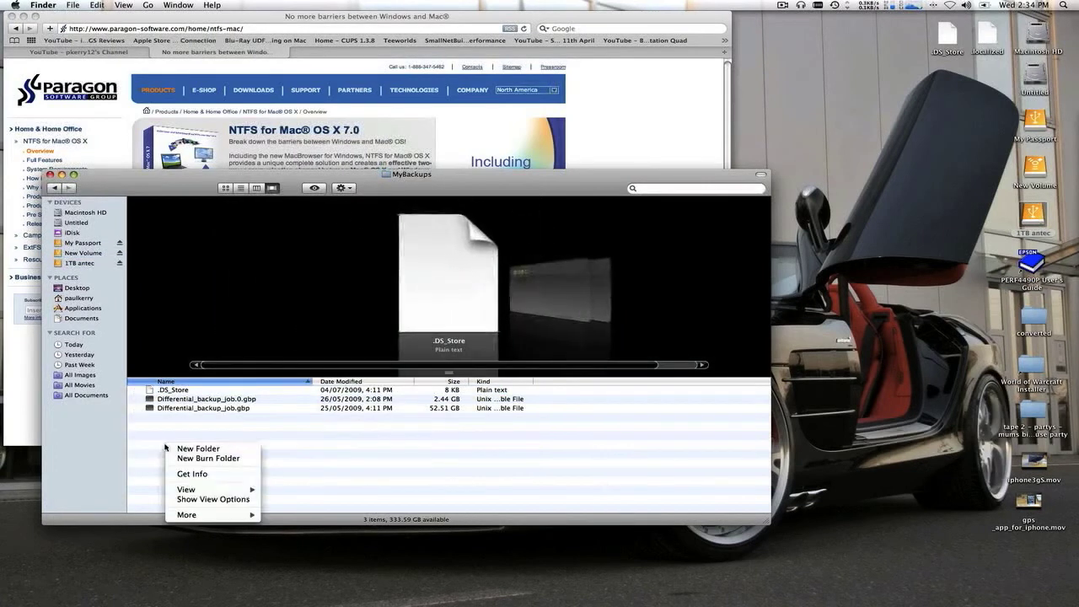
mouse_move(186, 489)
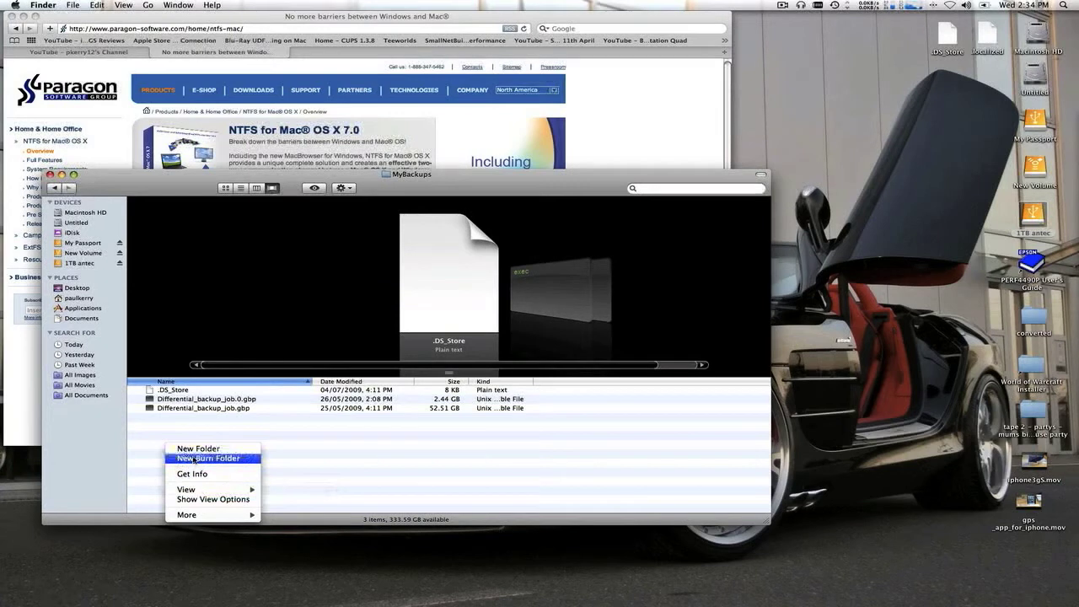
click(195, 448)
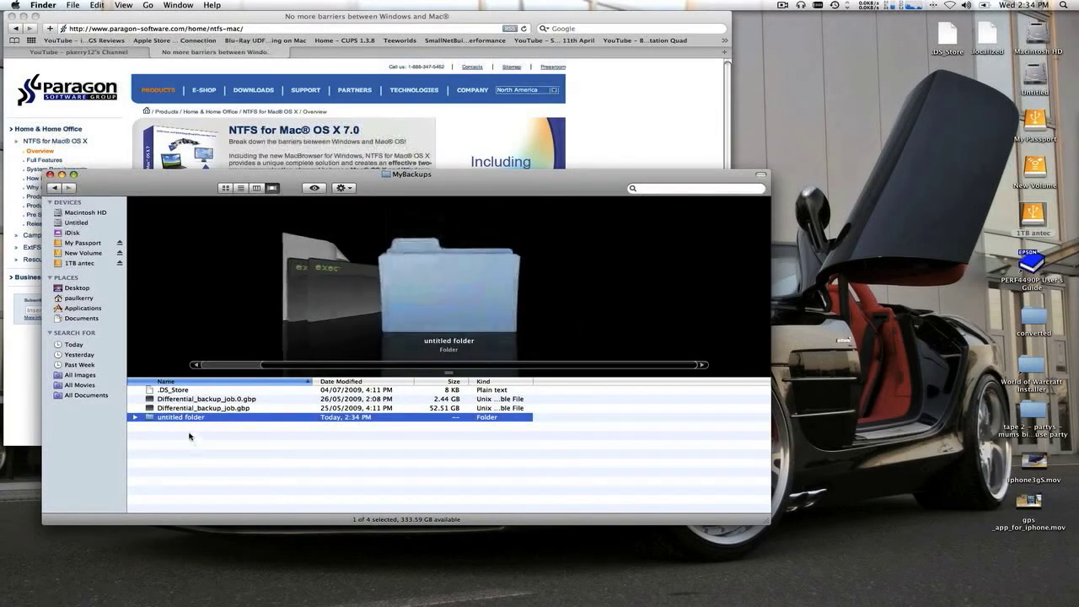
Open the untitled folder and check 1TB antec's Get Info for its Windows NT Filesystem format
double_click(153, 417)
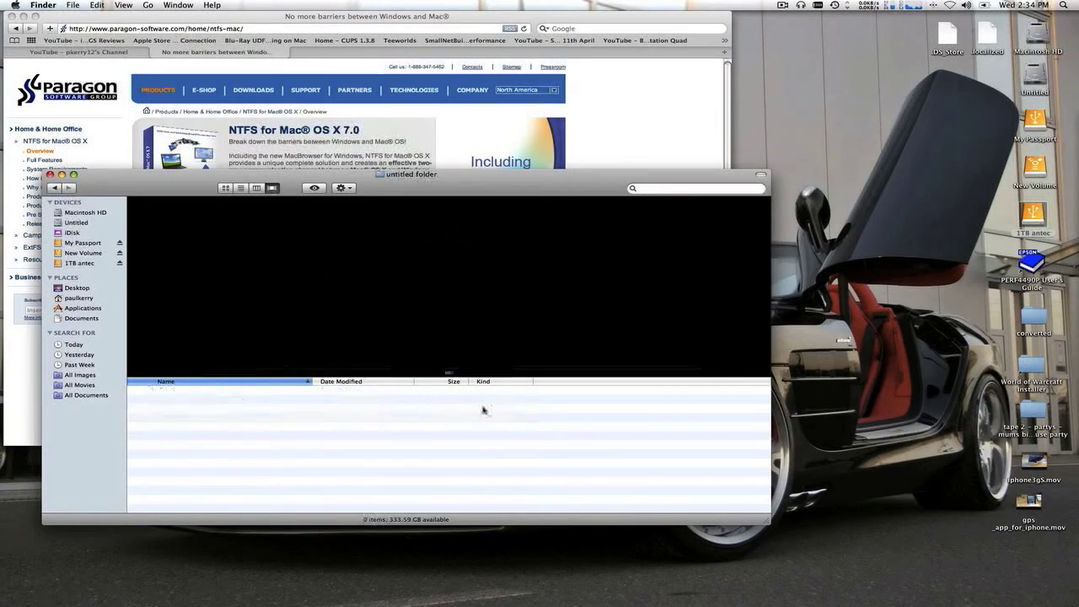
right_click(89, 263)
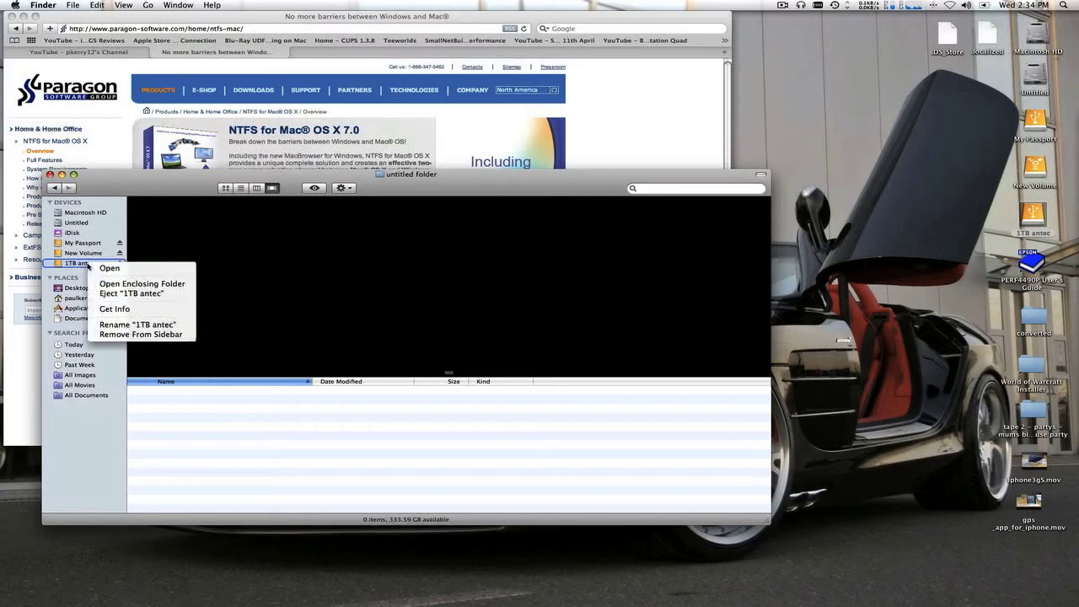
click(107, 309)
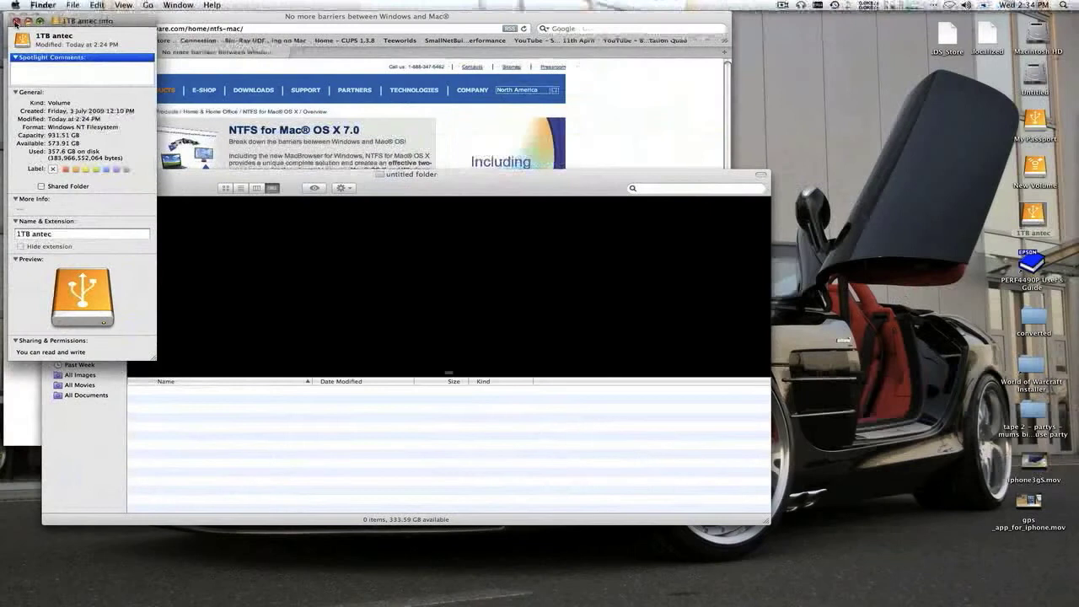
click(16, 21)
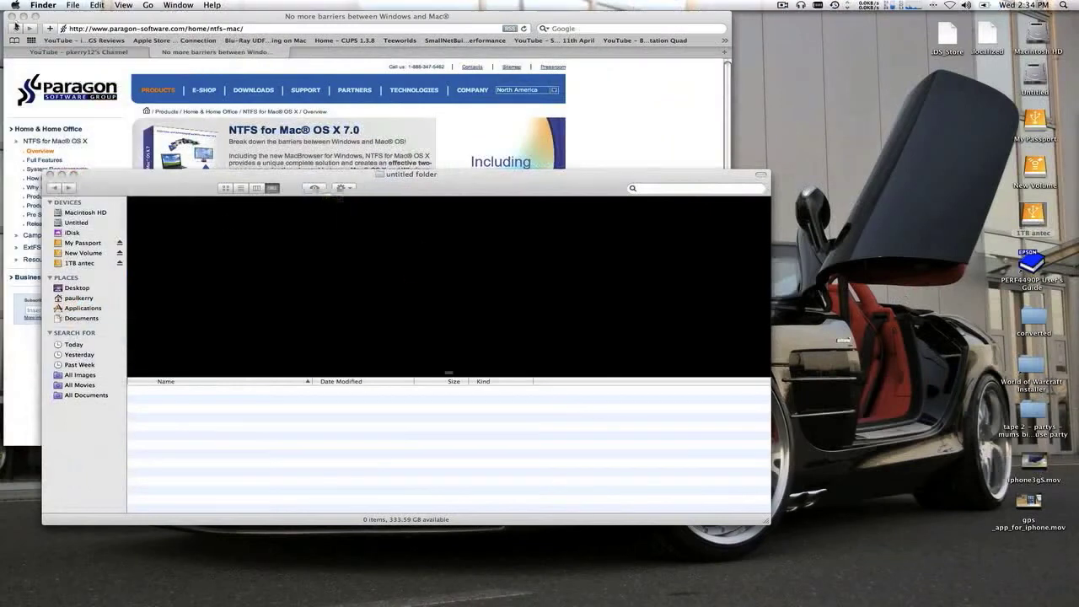
click(1039, 362)
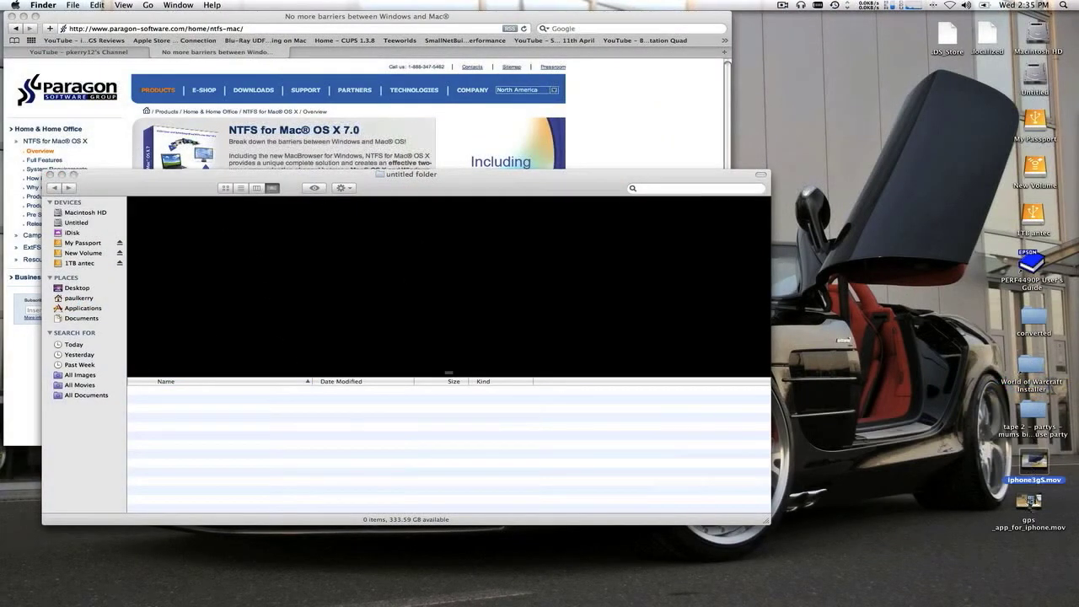
Copy gps _app_for_iphone.mov from the desktop and paste it into the untitled folder
click(1029, 502)
right_click(1029, 502)
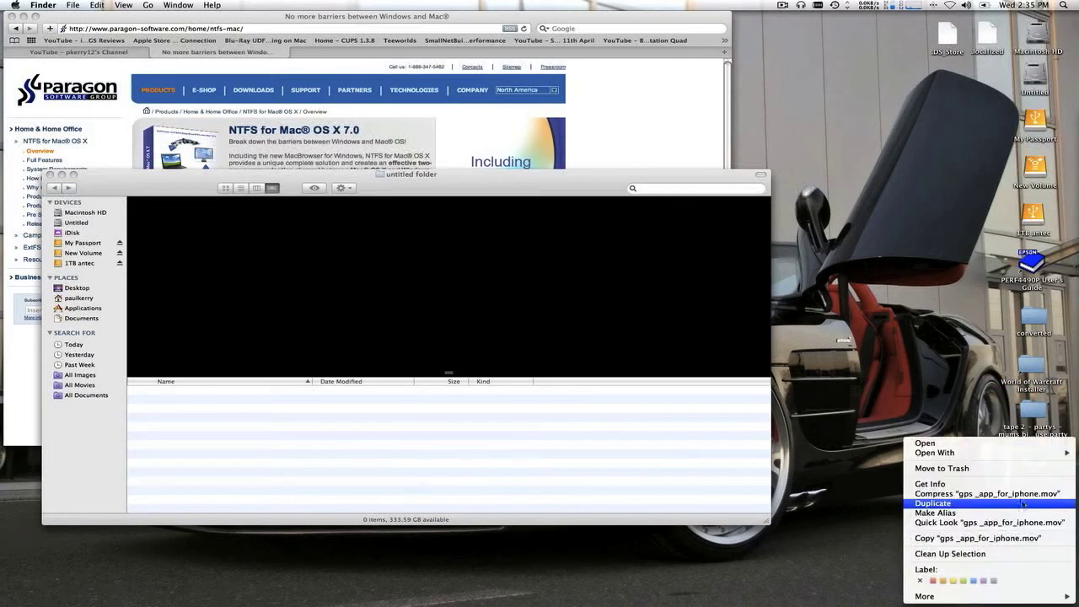
click(977, 538)
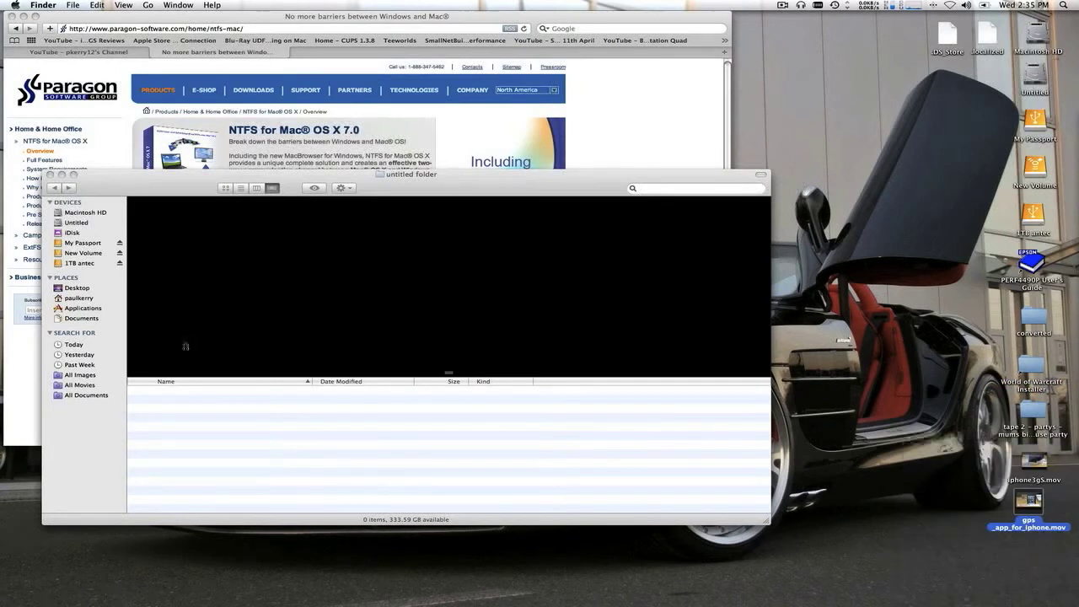
right_click(219, 392)
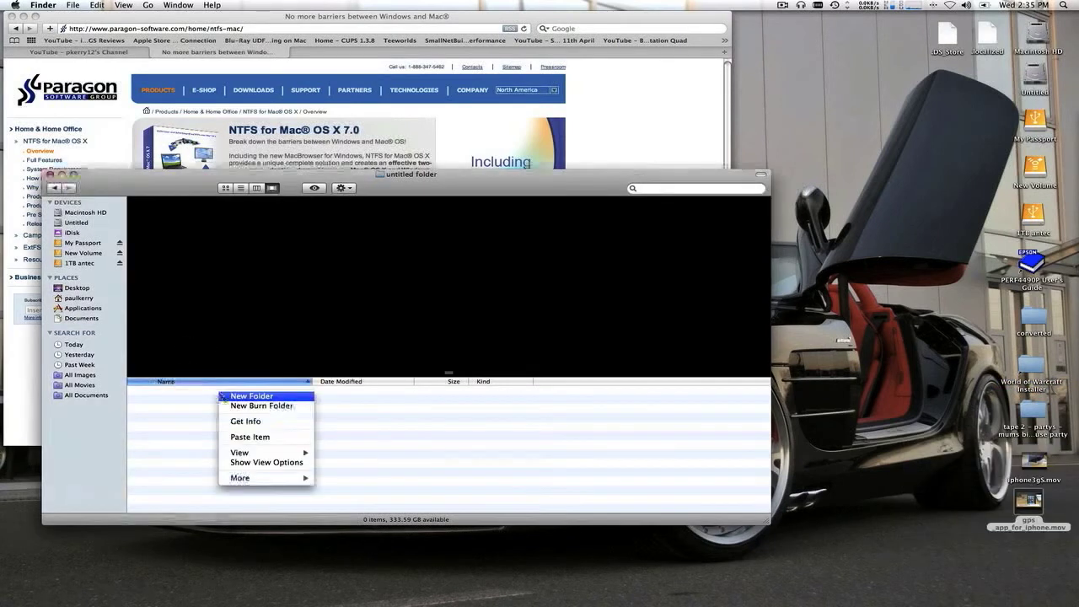
click(236, 435)
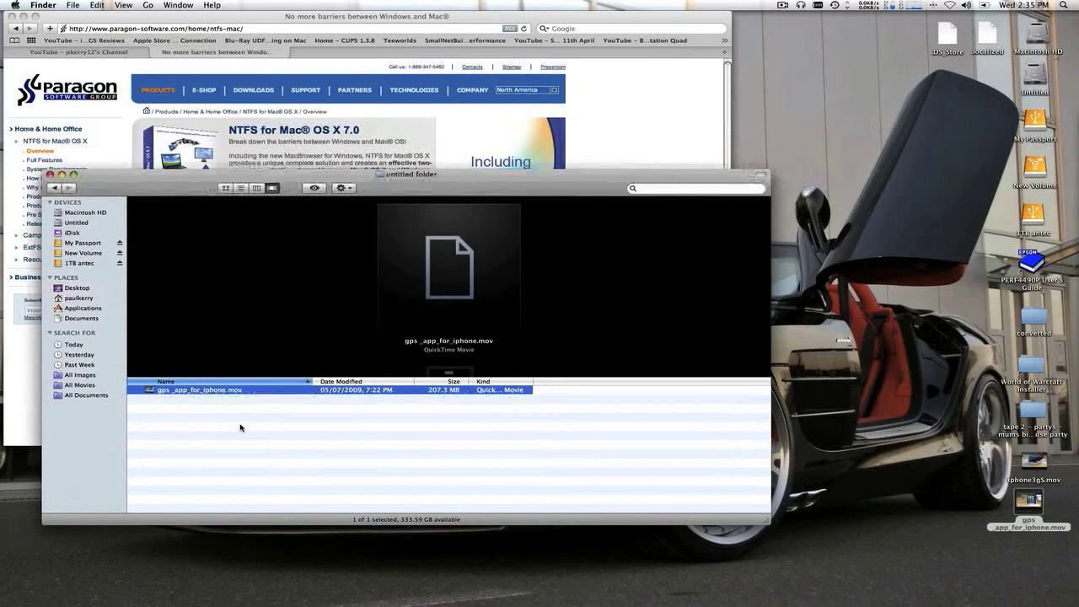
Play the copied gps _app_for_iphone.mov briefly in QuickTime Player, then close it
click(182, 391)
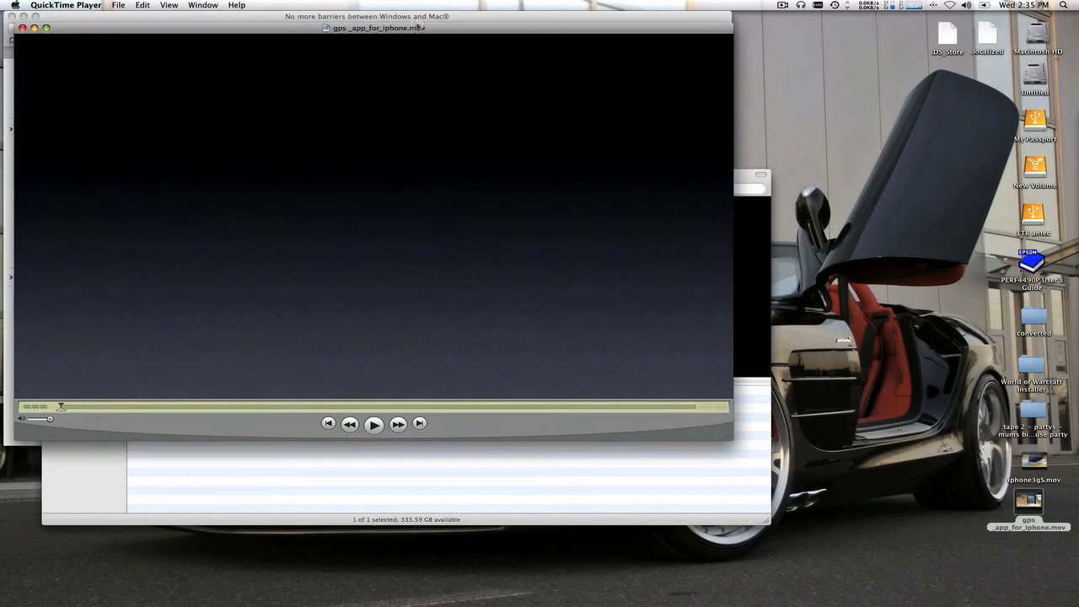
drag(419, 28, 495, 108)
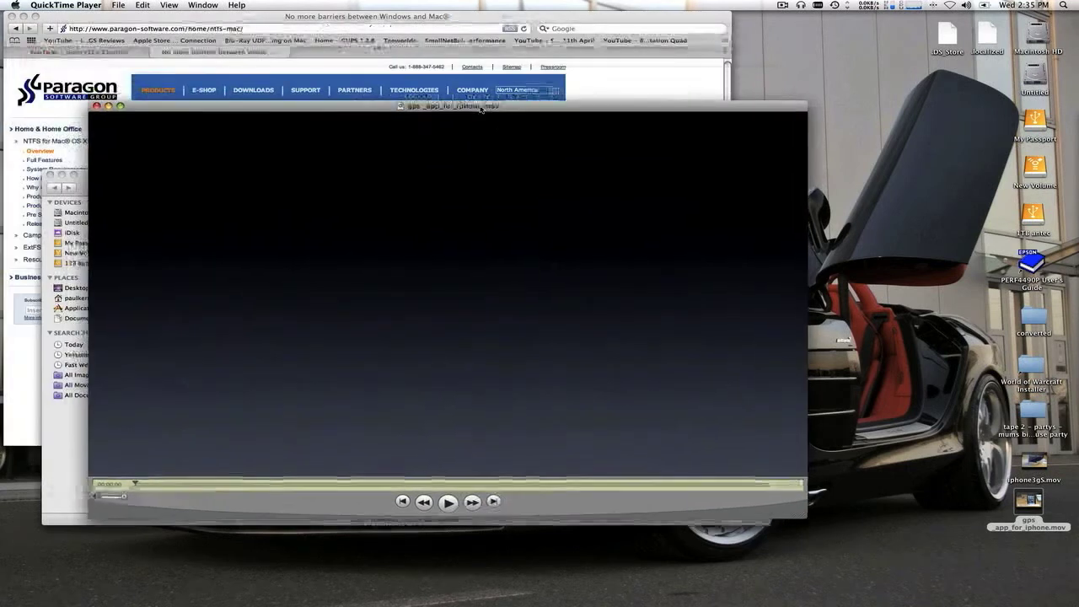
click(451, 503)
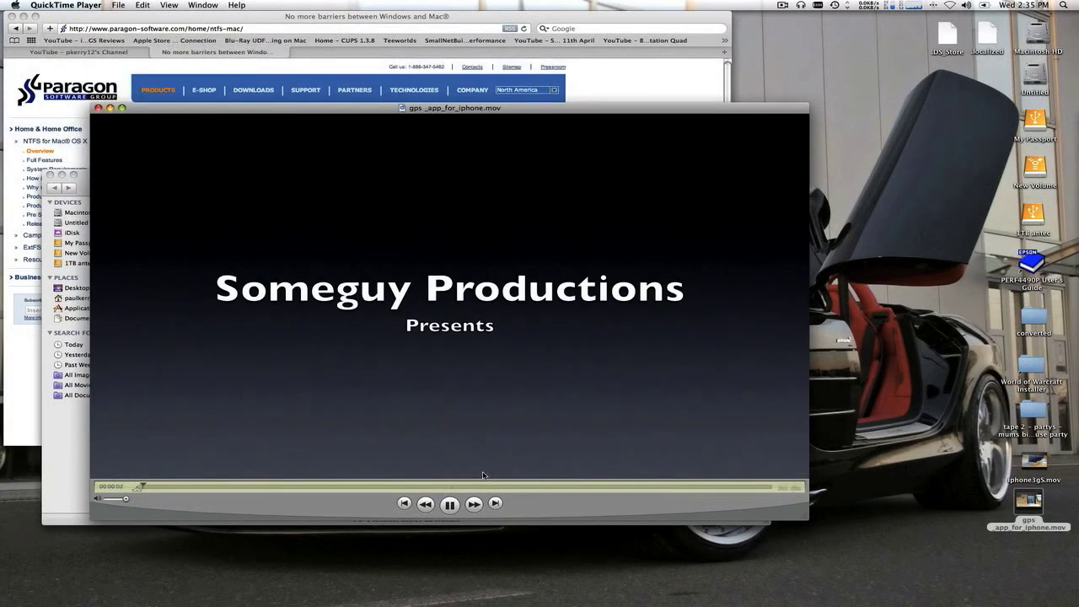
click(451, 504)
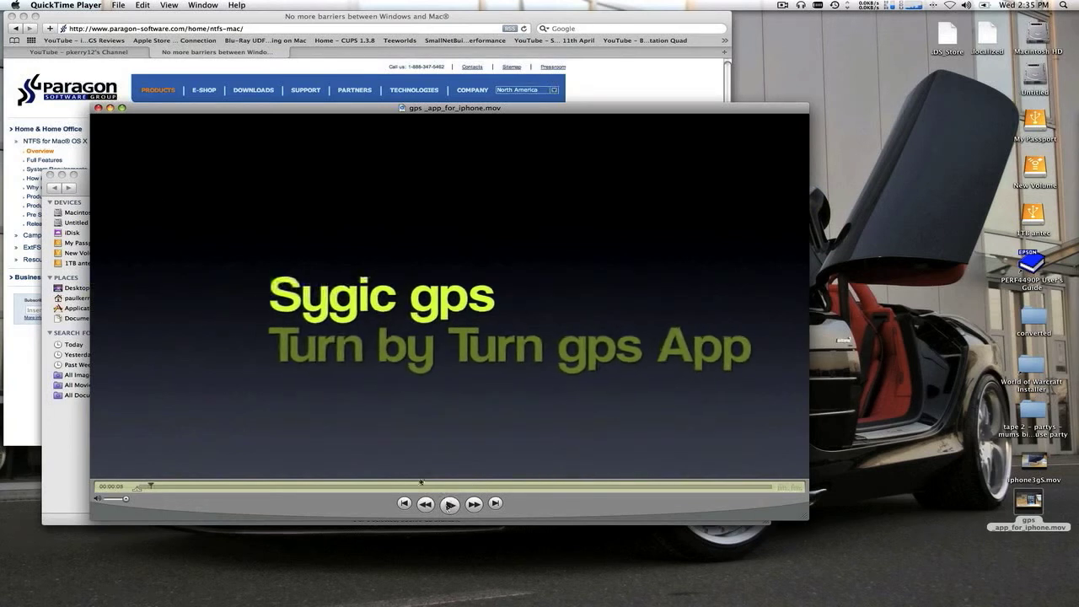
click(98, 108)
Go back twice in Finder to the New Volume drive's top level
click(316, 445)
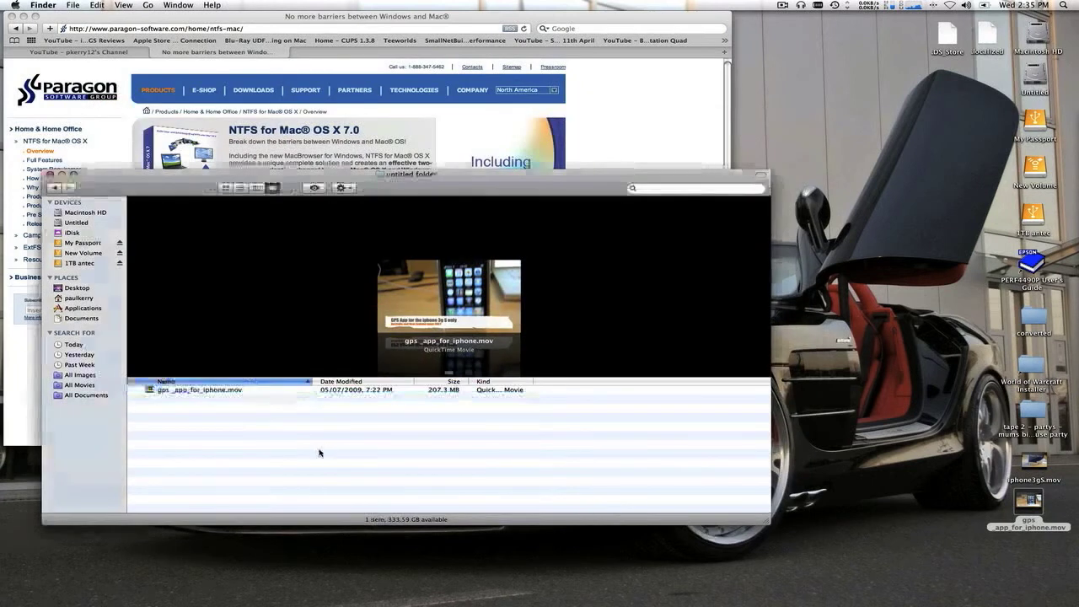
click(54, 188)
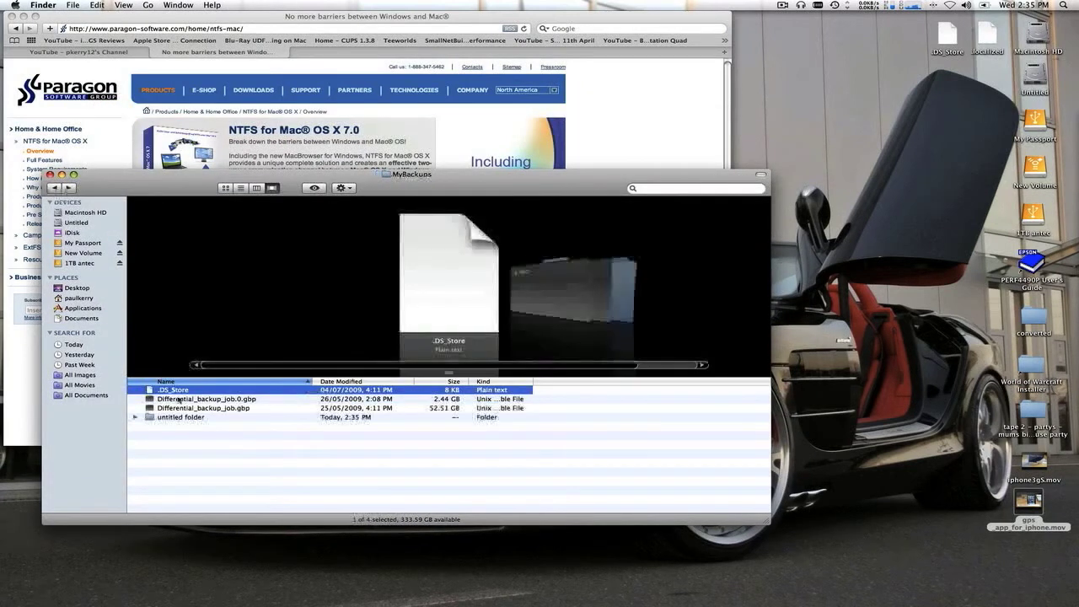
click(54, 188)
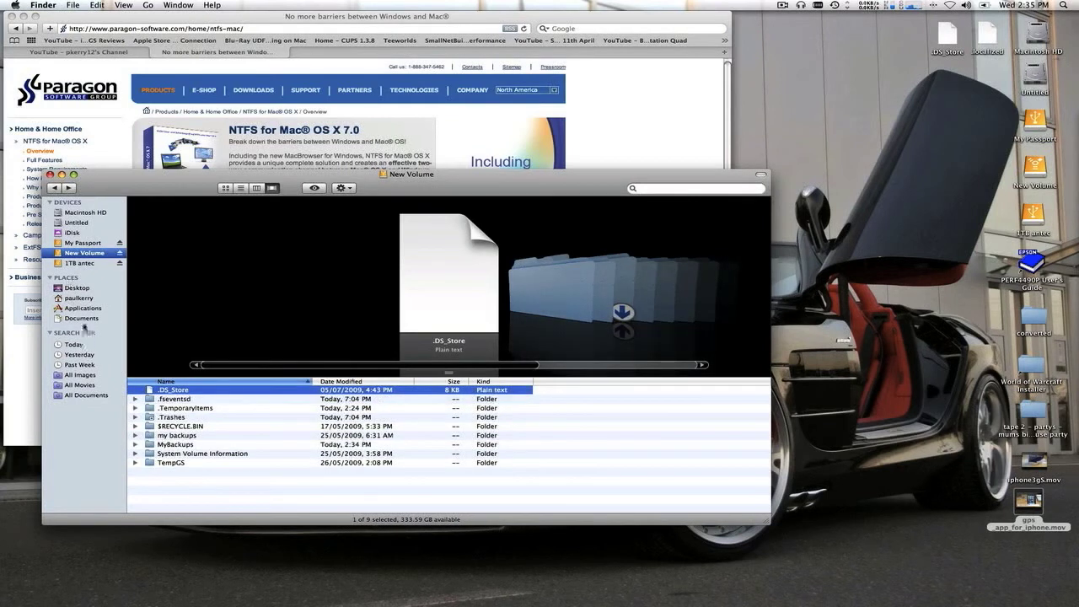
Browse Applications, open the Paragon NTFS for Mac OS X folder and select NTFS Preferences
click(84, 309)
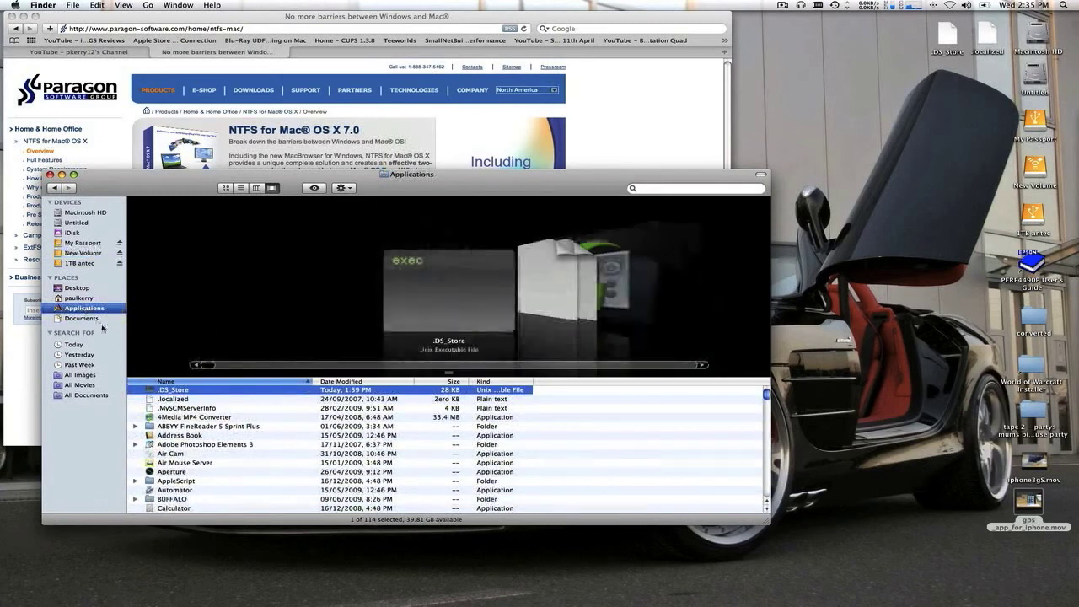
click(186, 454)
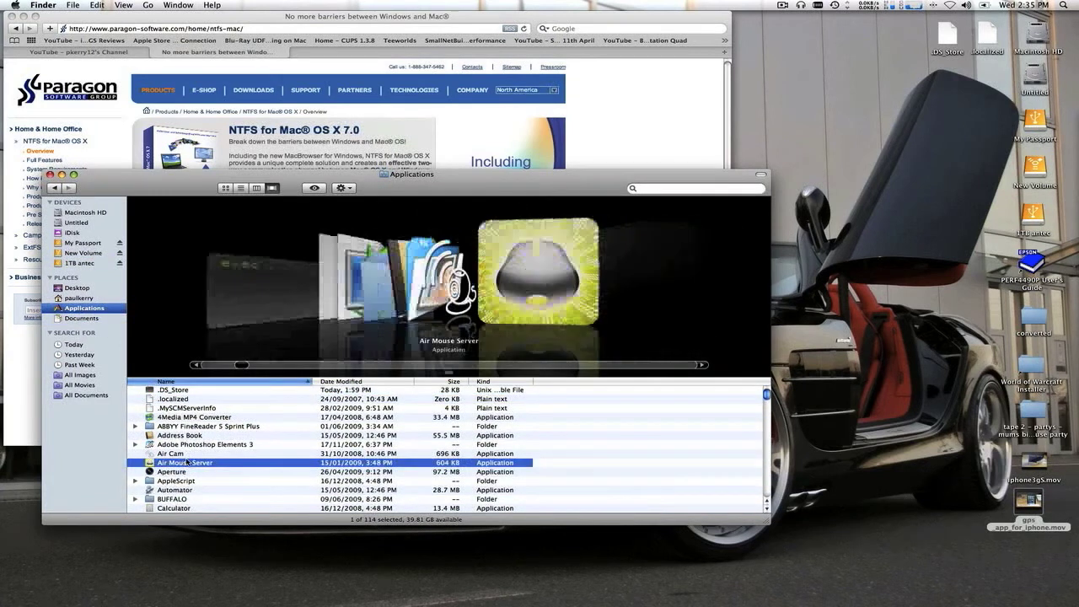
click(191, 435)
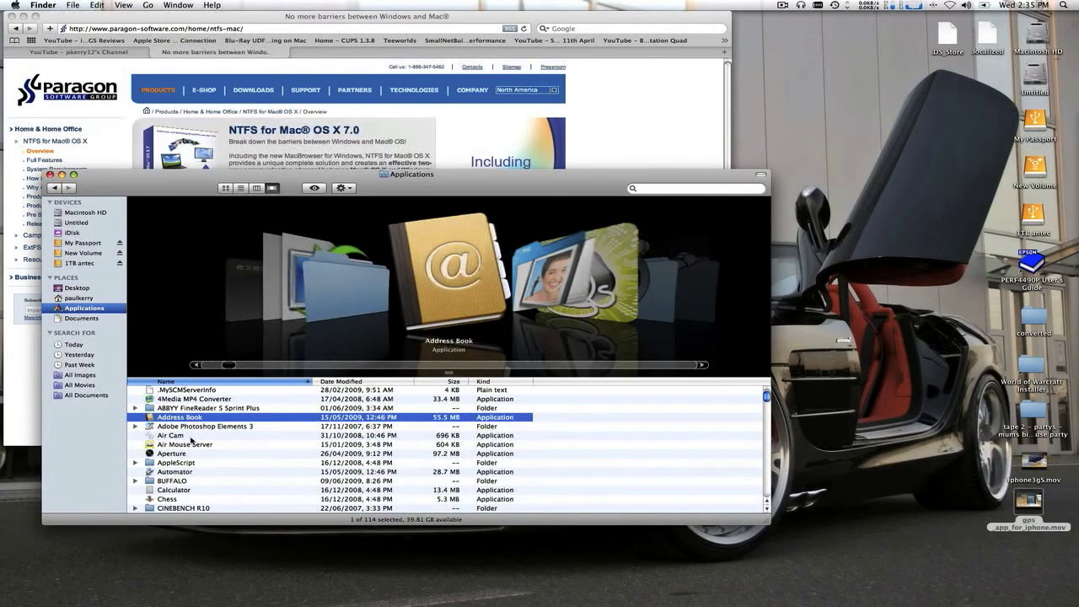
key(p)
key(Down)
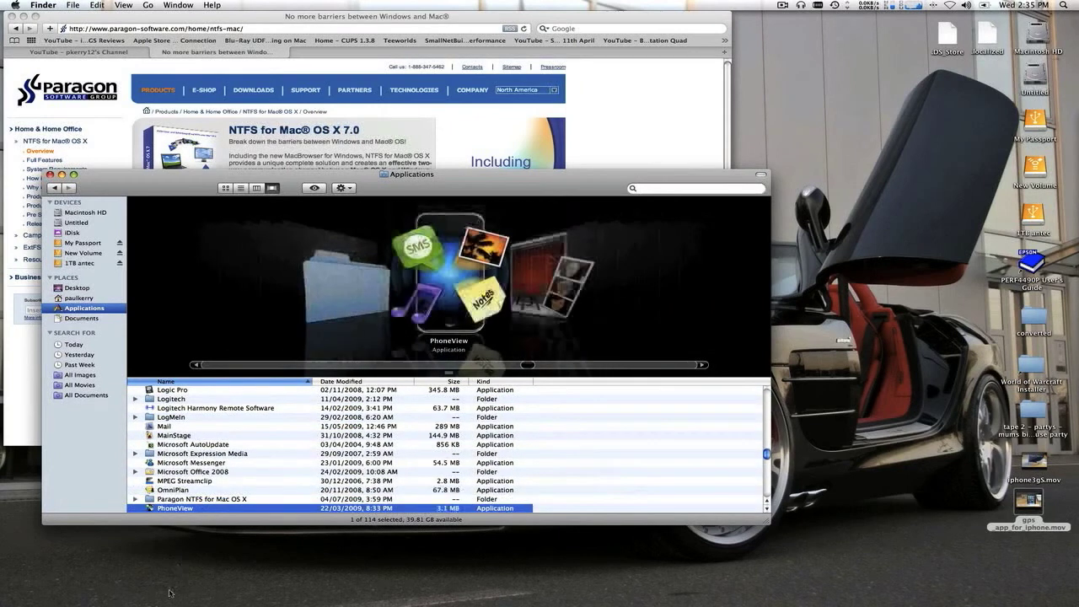
double_click(148, 499)
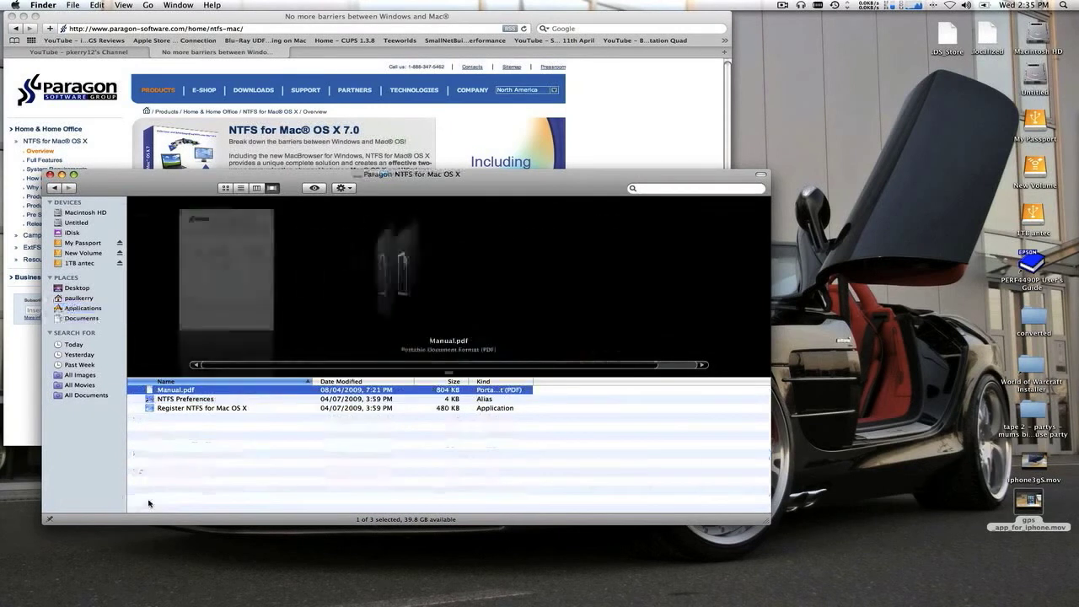
click(200, 401)
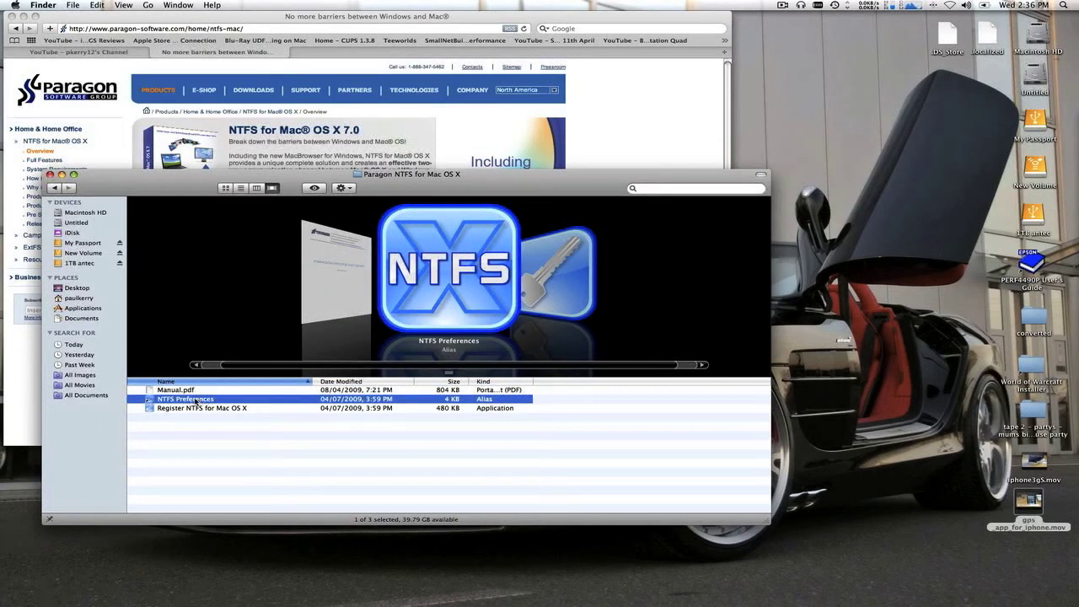
double_click(196, 401)
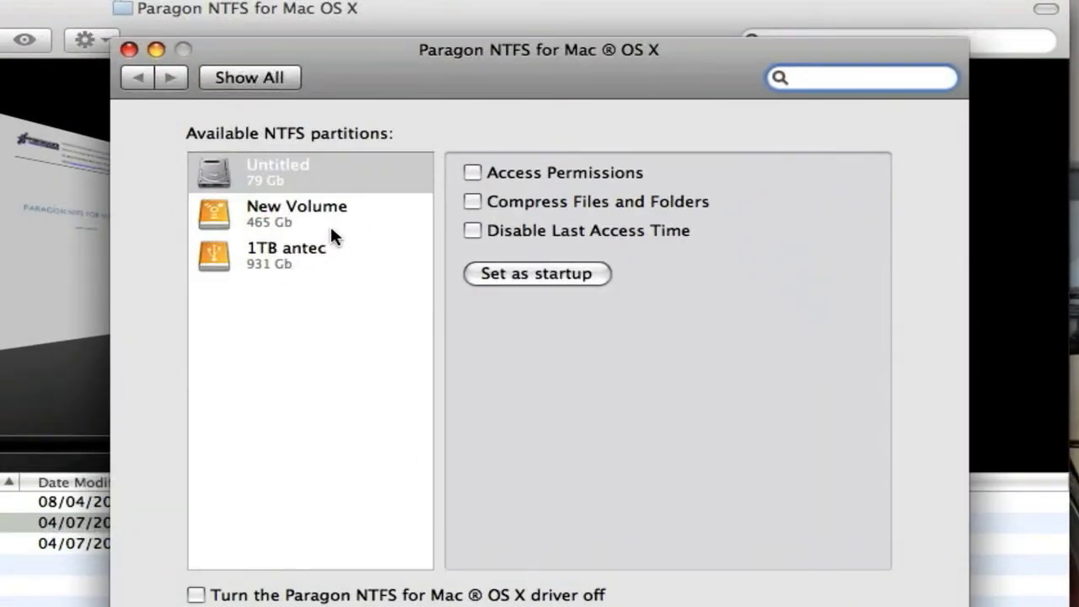
click(123, 45)
click(194, 452)
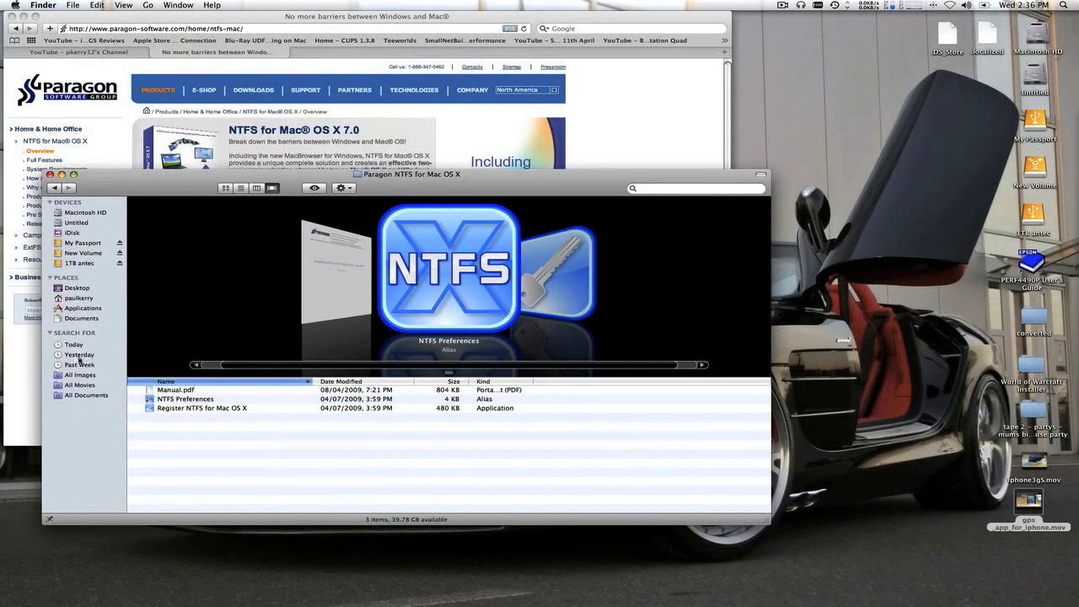
click(610, 76)
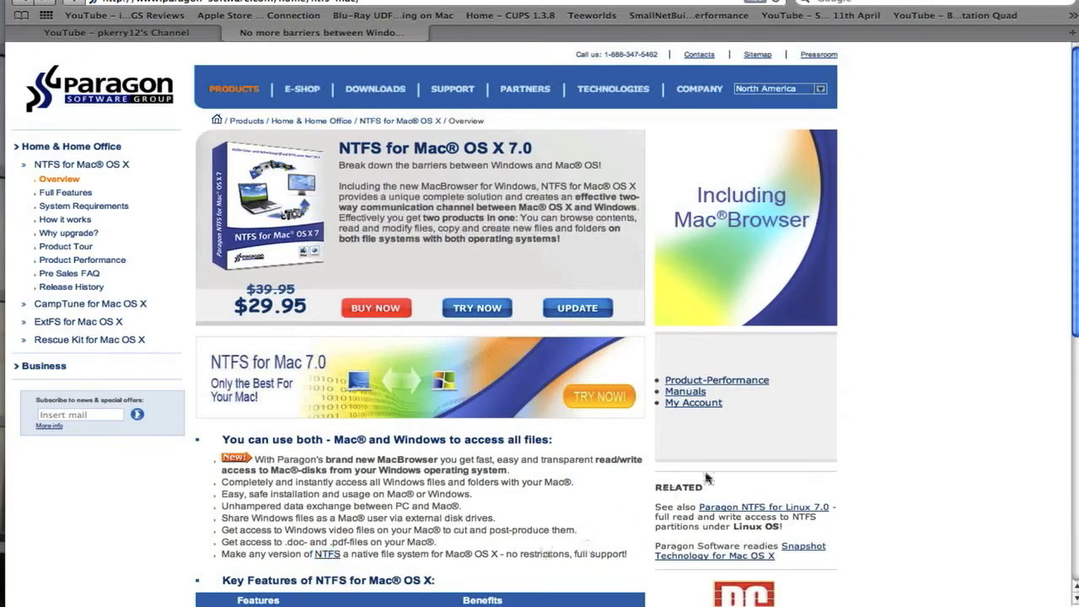
scroll(946, 375, down, 5)
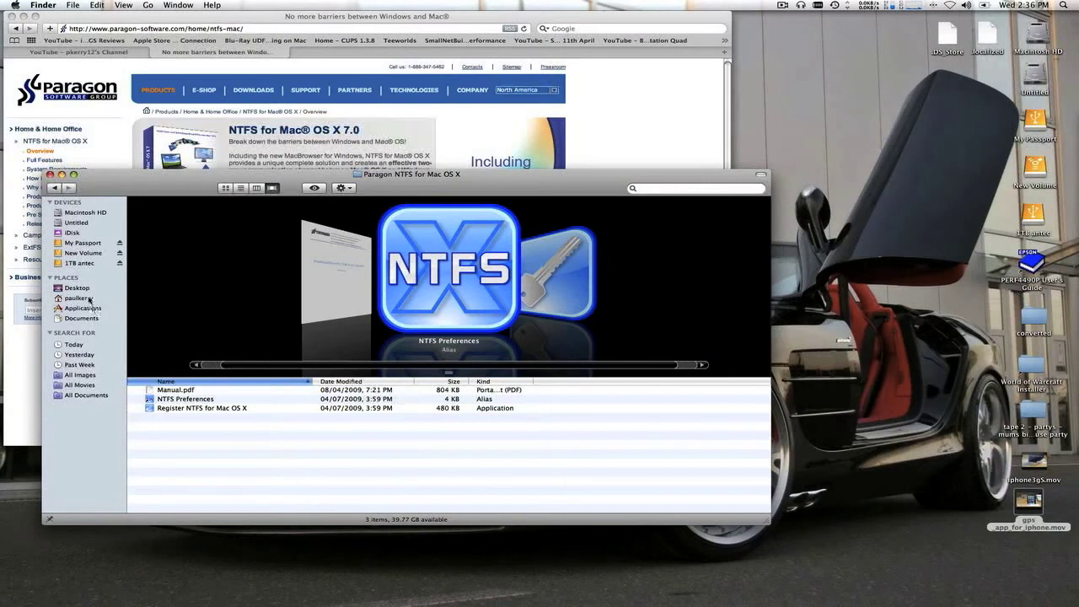
Scroll My Passport's list and open the Paragon NTFS for Mac OS X 7.0 folder
click(85, 298)
click(198, 482)
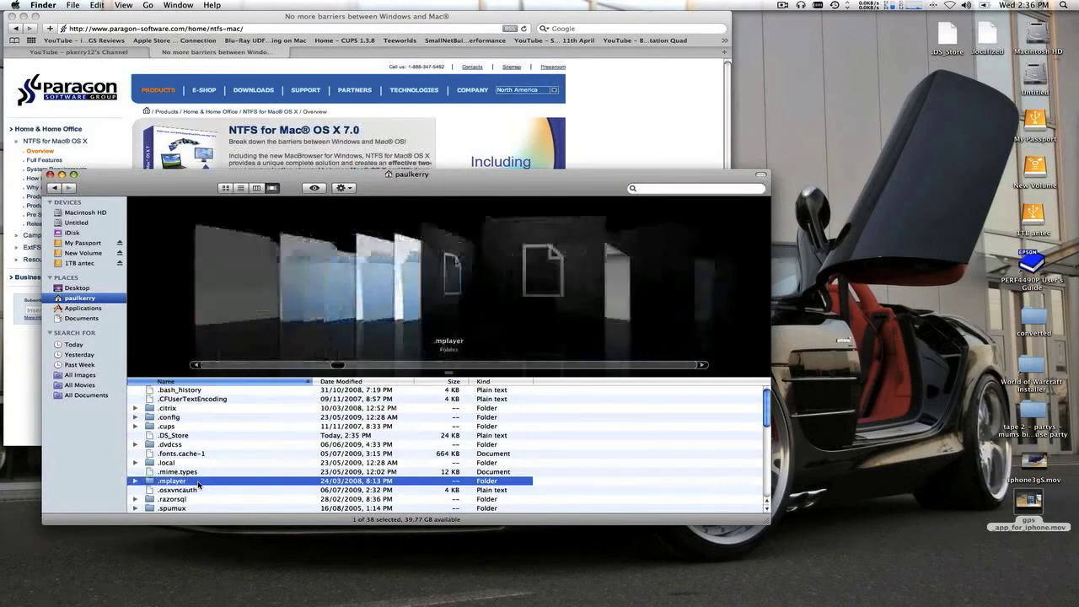
scroll(198, 485, down, 2)
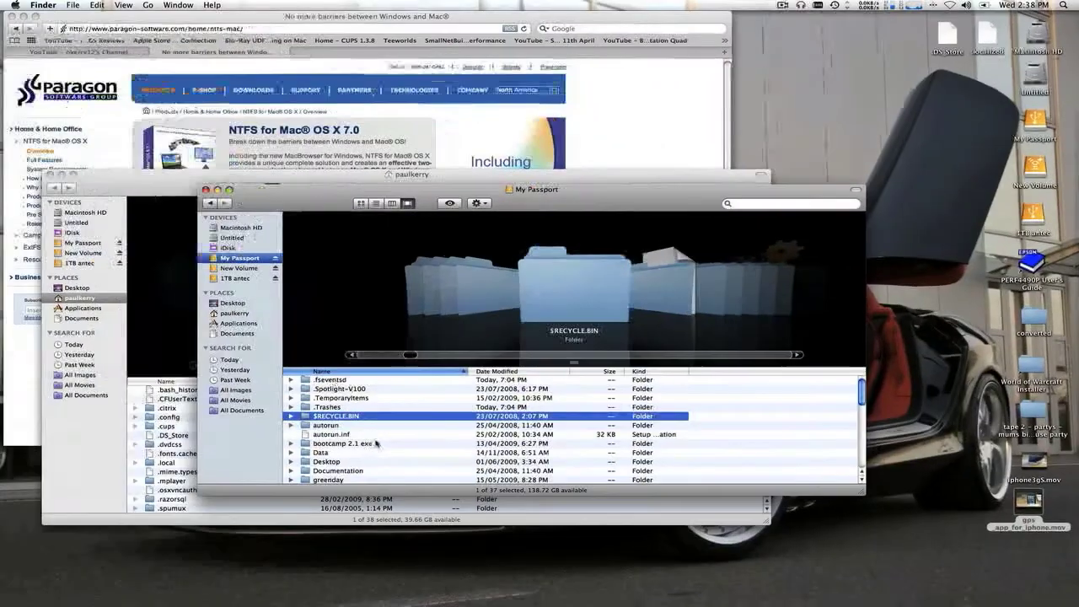
key(o)
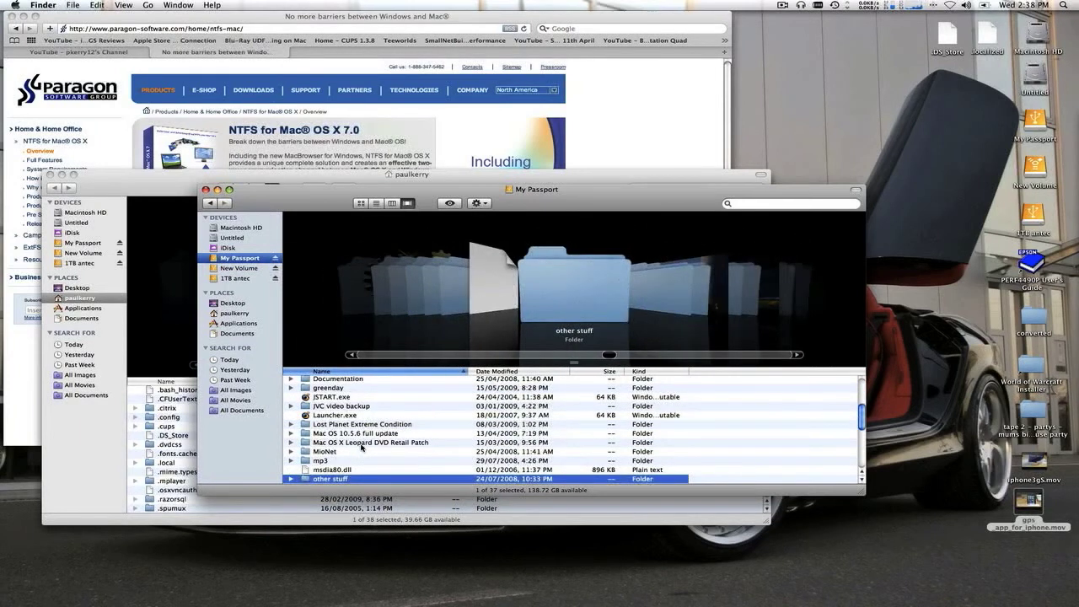
scroll(361, 447, down, 5)
click(361, 444)
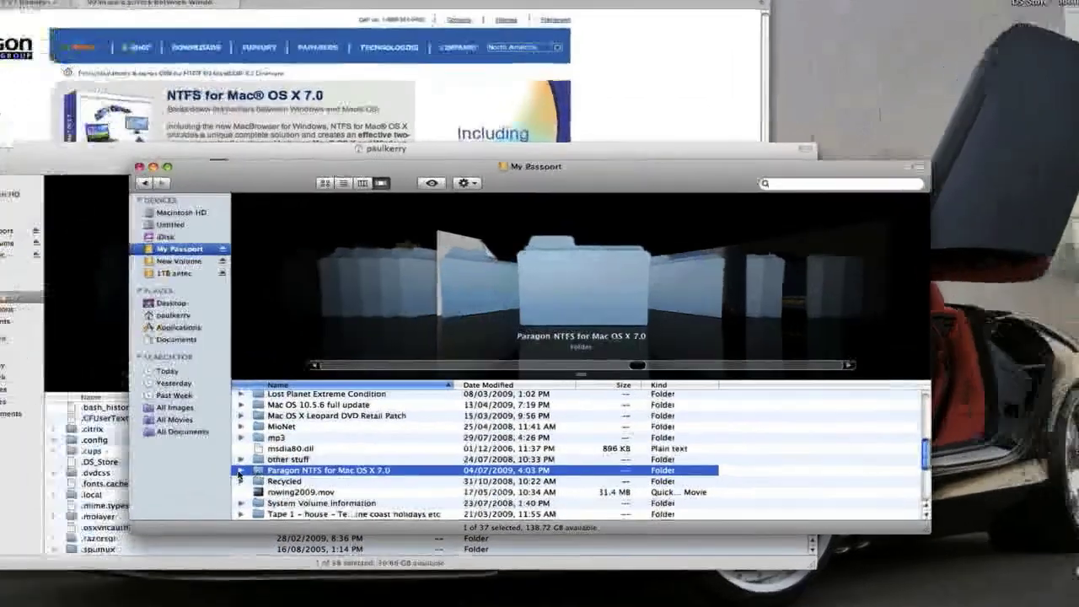
double_click(270, 470)
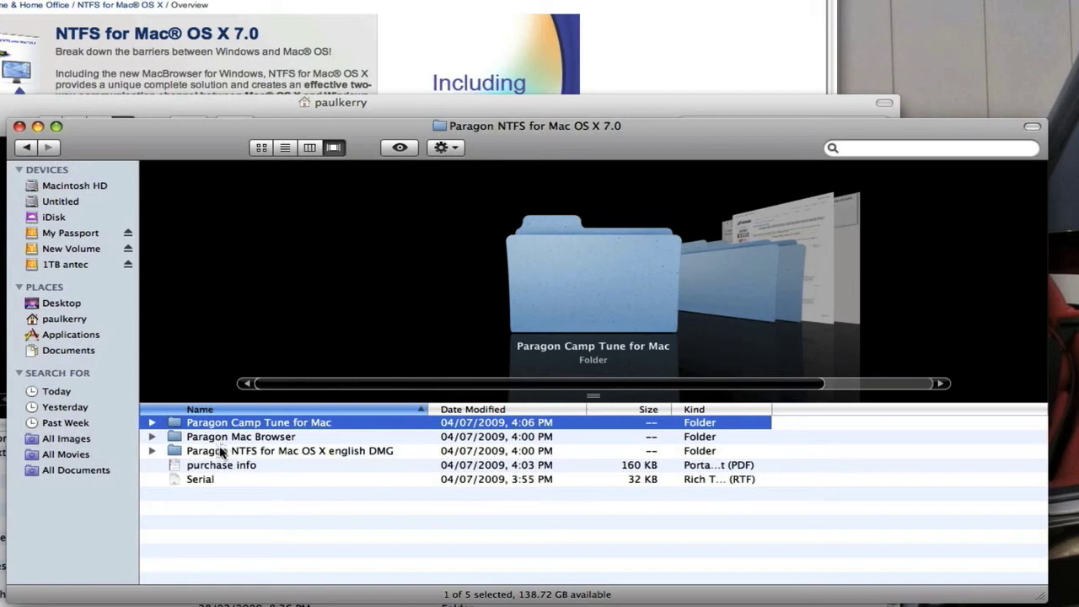
Look inside the english DMG and Paragon Mac Browser folders, returning to the 7.0 folder each time
double_click(175, 453)
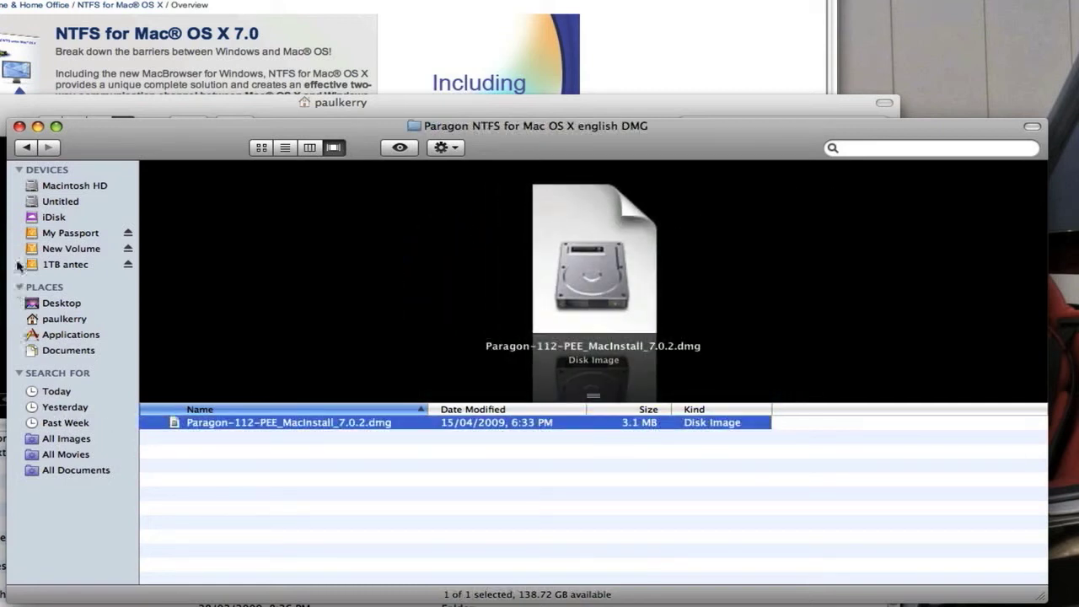
click(27, 147)
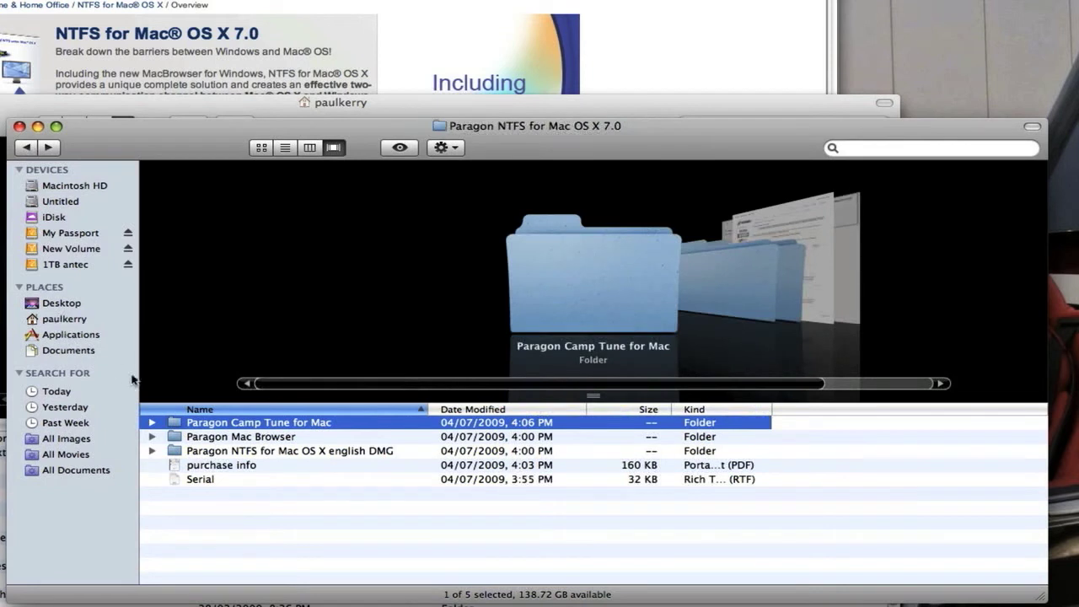
click(179, 437)
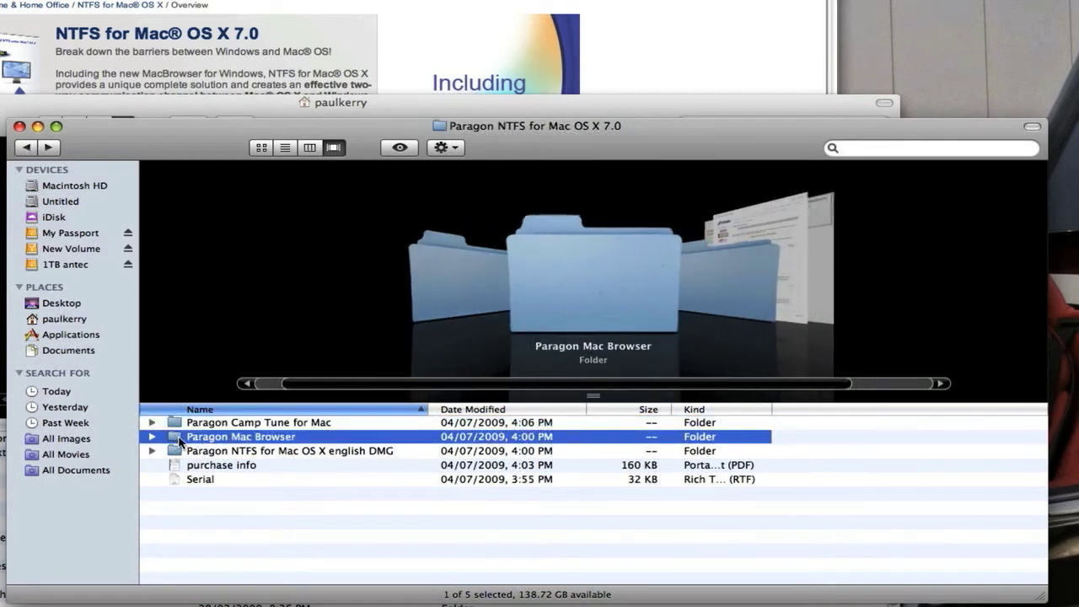
double_click(180, 438)
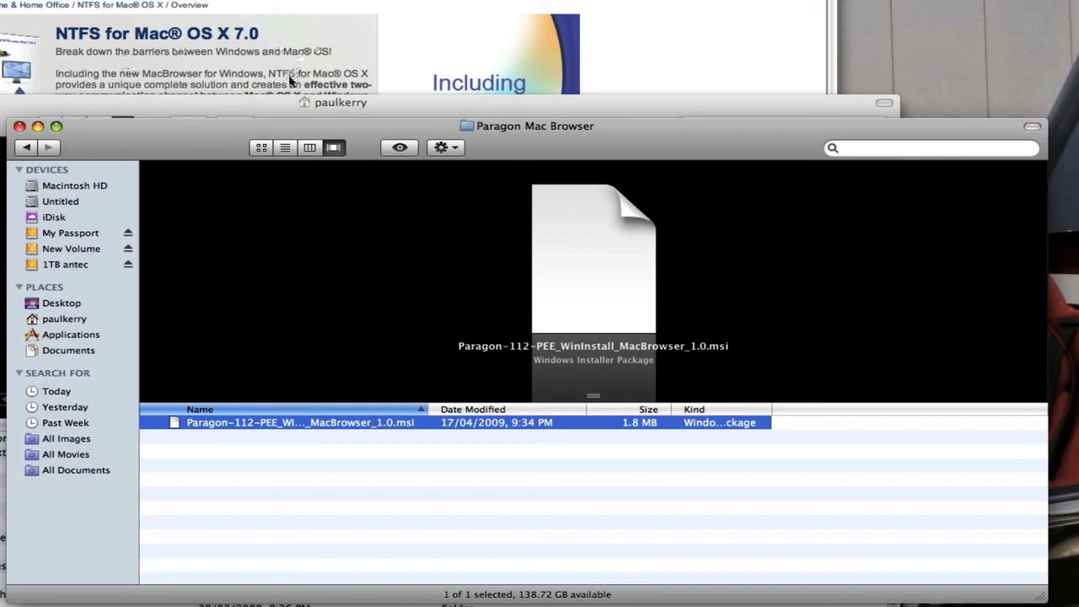
click(27, 147)
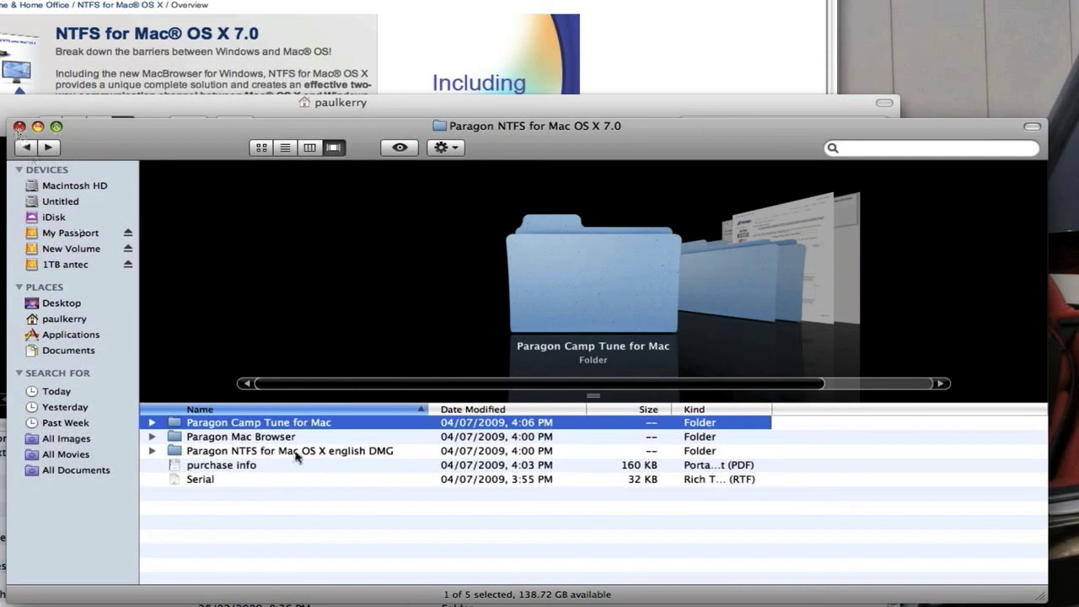
key(Down)
key(Up)
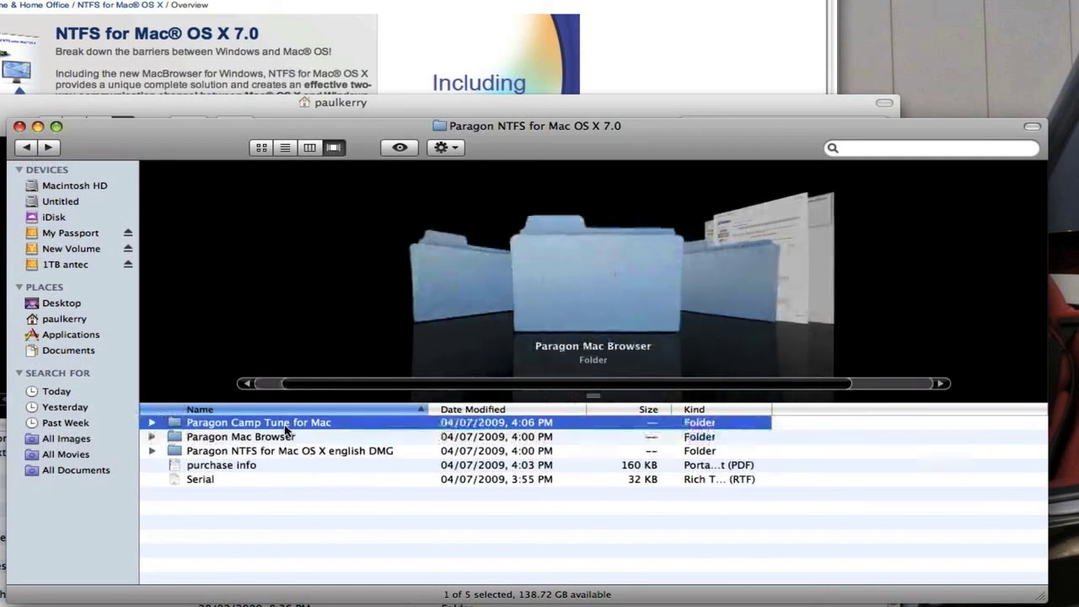
key(Down)
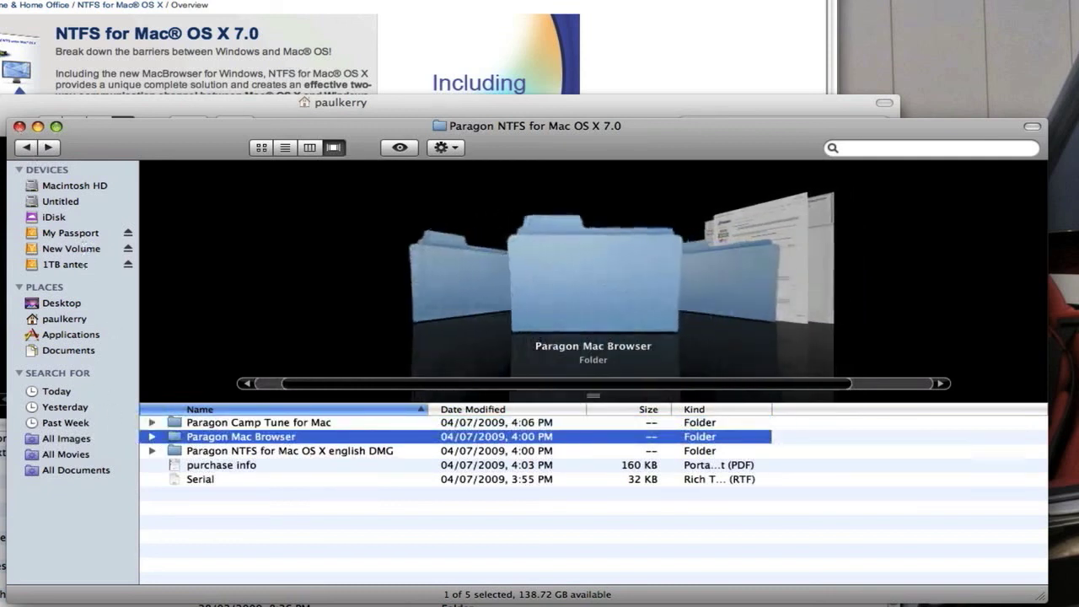
Close both Finder windows and bring Safari's Paragon NTFS page to the front
click(18, 127)
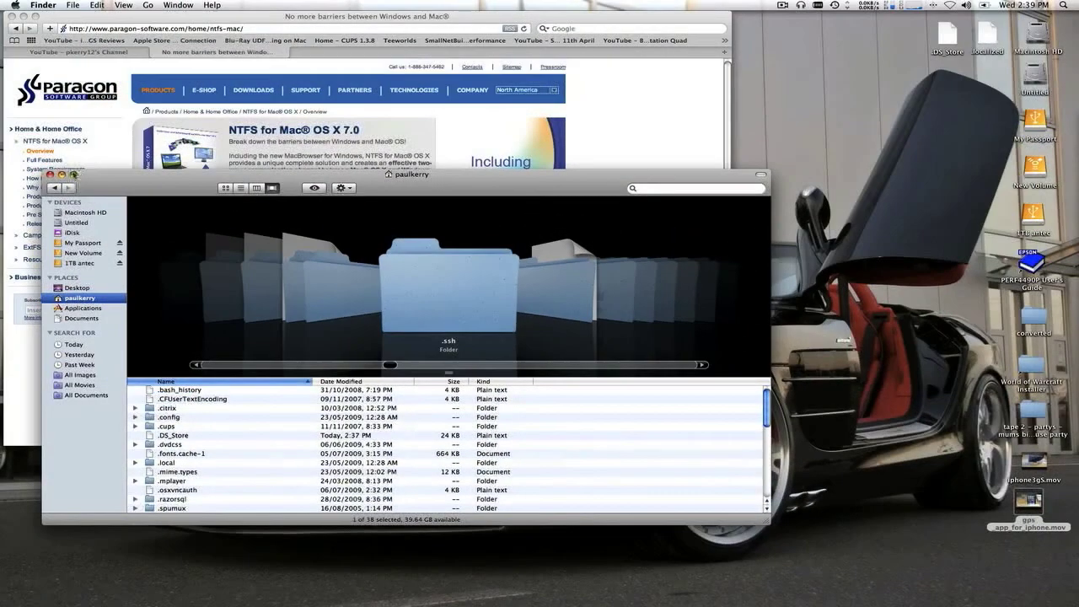
click(52, 175)
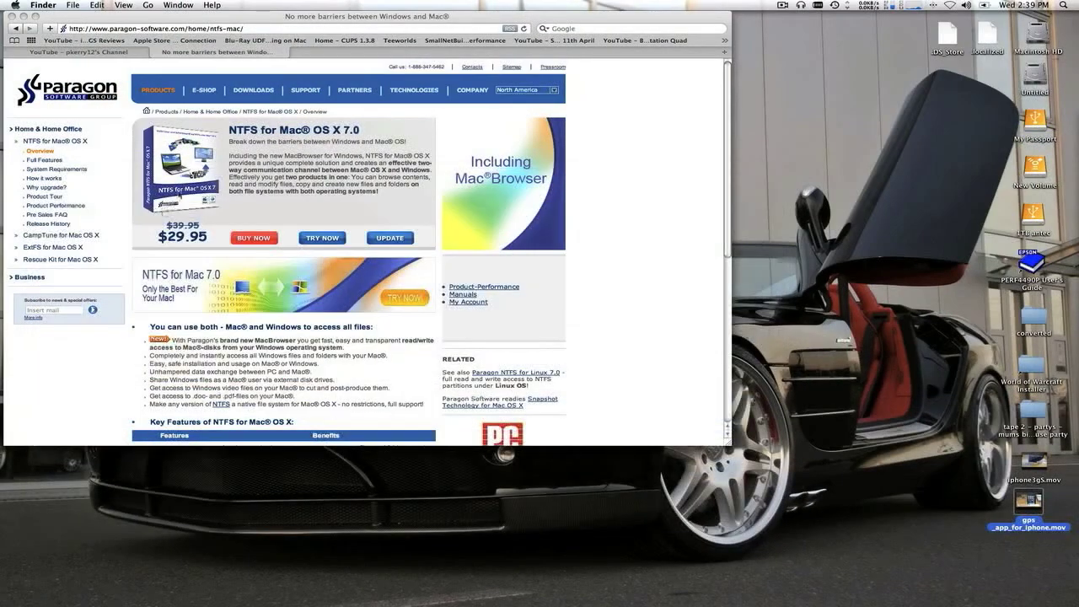
click(353, 177)
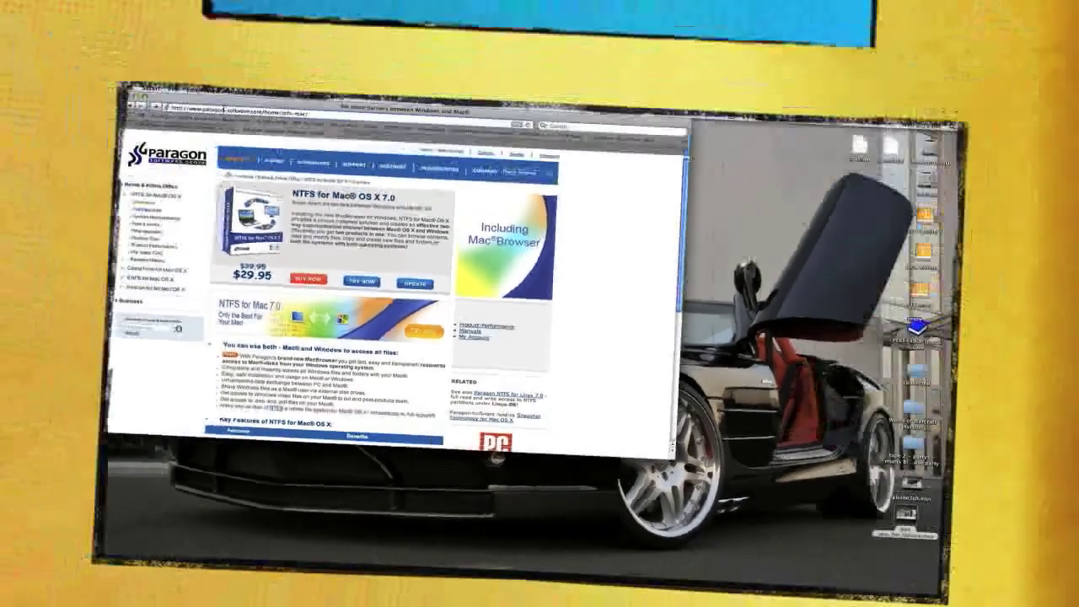
click(135, 28)
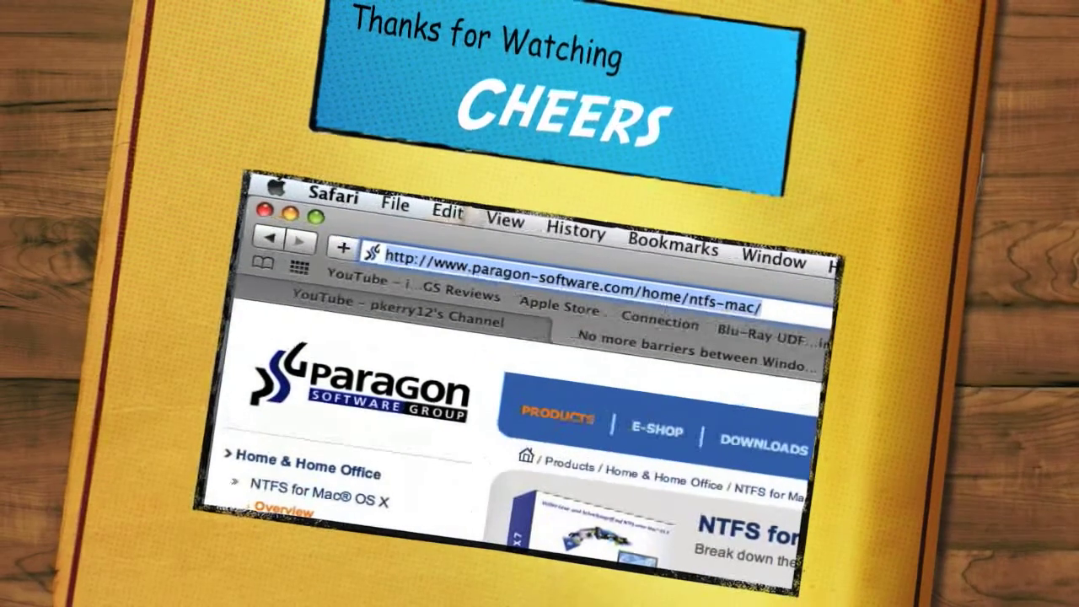